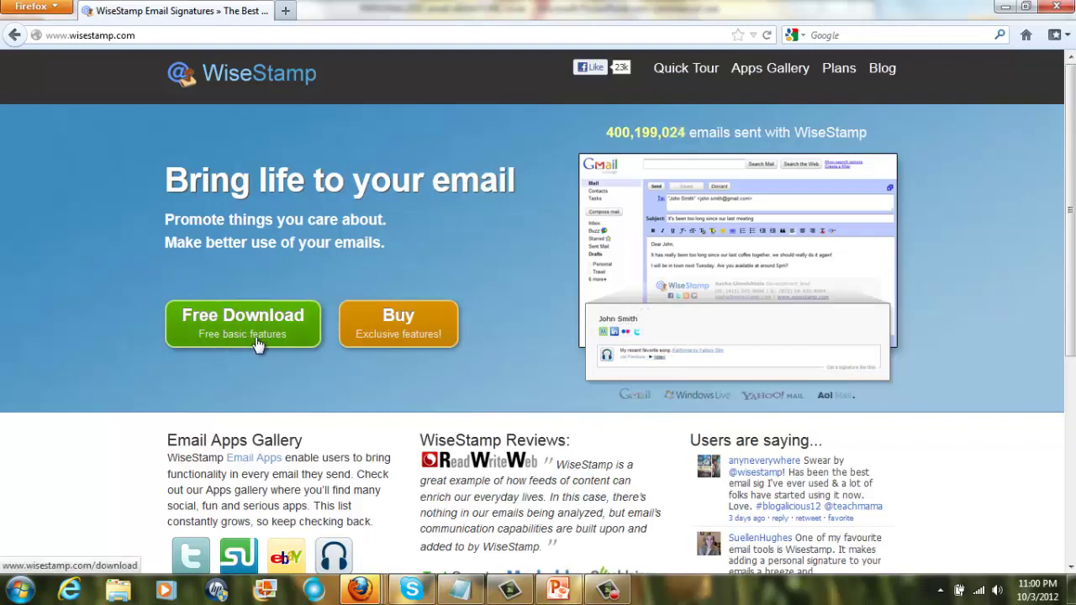
Download and install the free WiseStamp Firefox add-on, then bring up its empty preferences window.
click(258, 343)
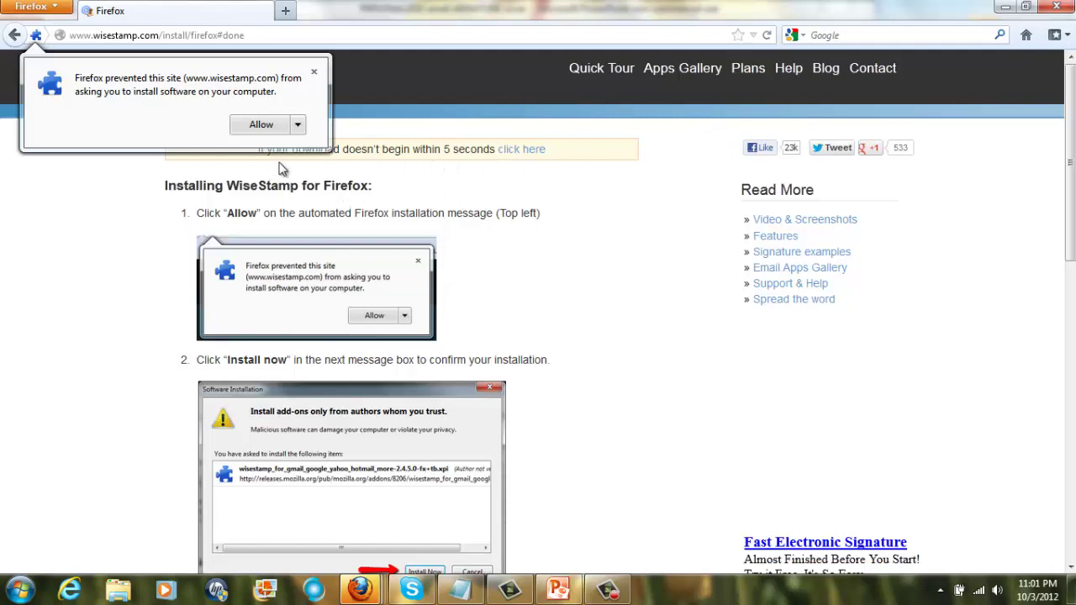
click(313, 72)
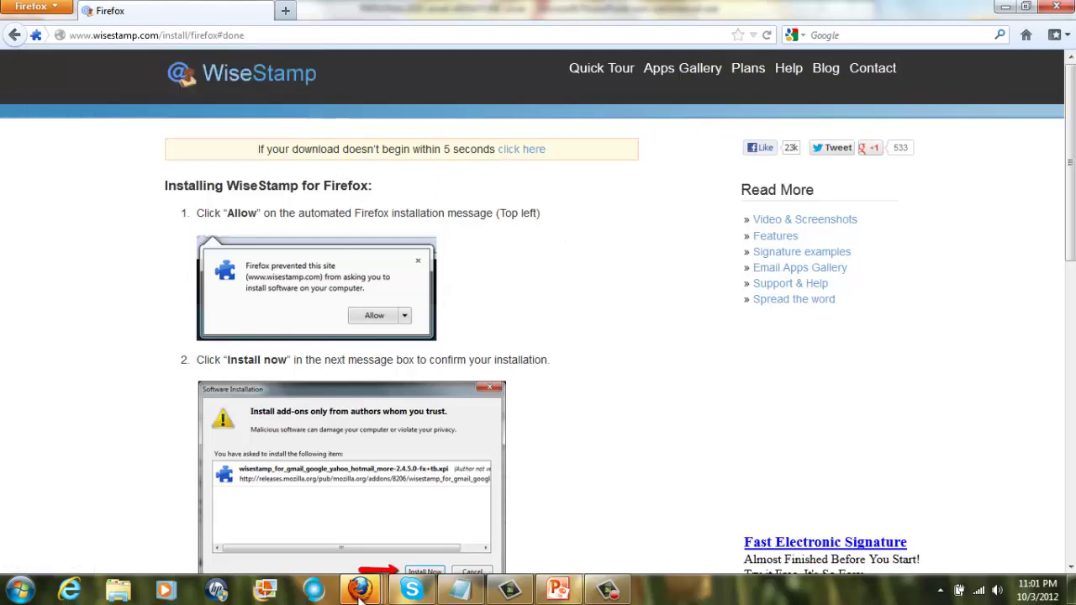
mouse_move(360, 590)
click(466, 499)
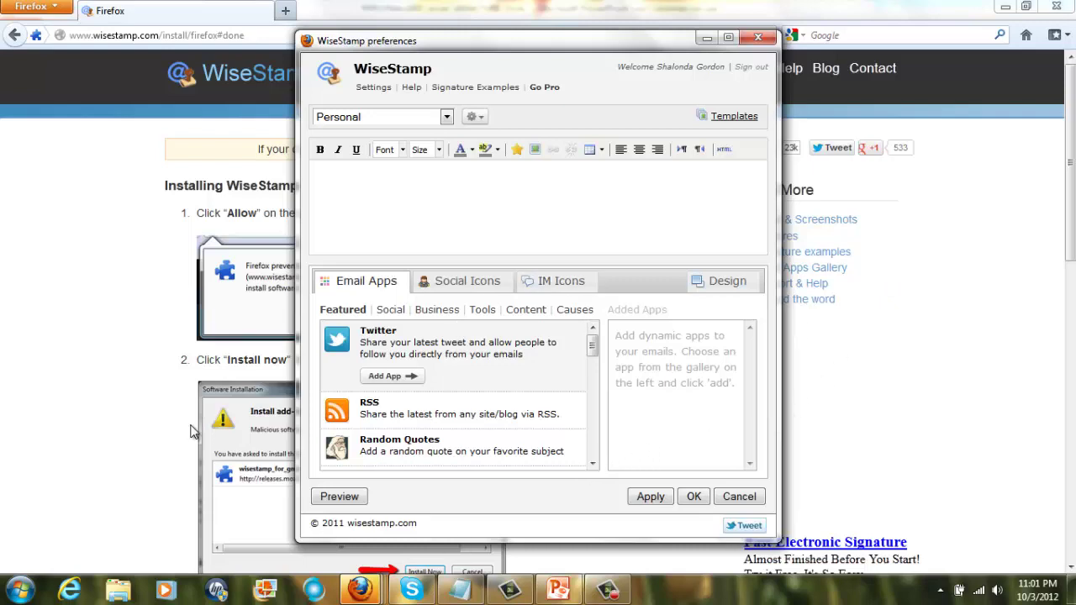
Switch to the WiseStamp First Steps thank-you page from the Firefox taskbar thumbnails.
mouse_move(367, 593)
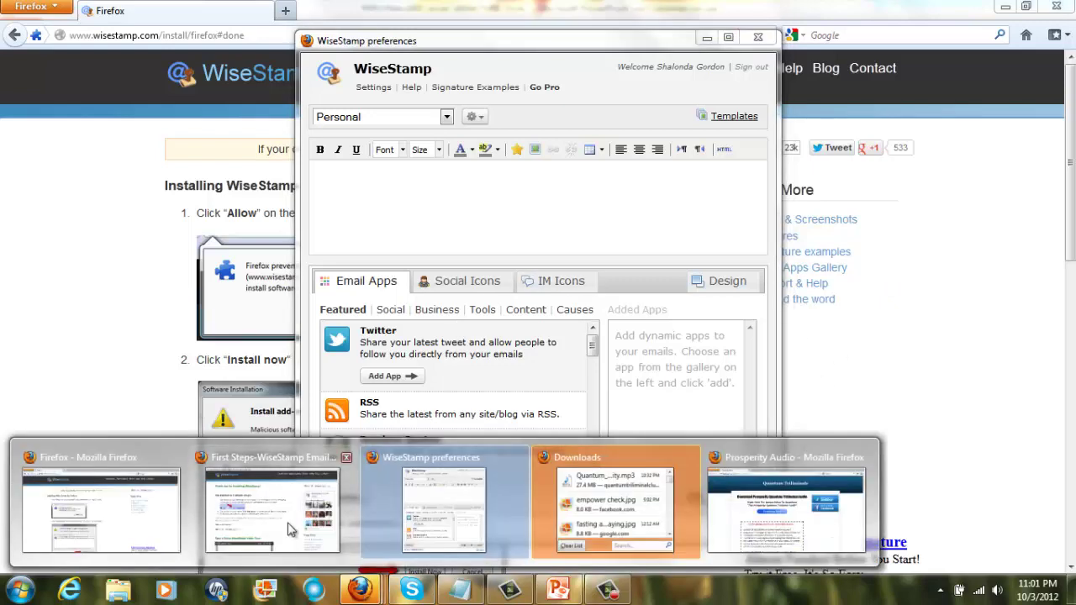
click(290, 530)
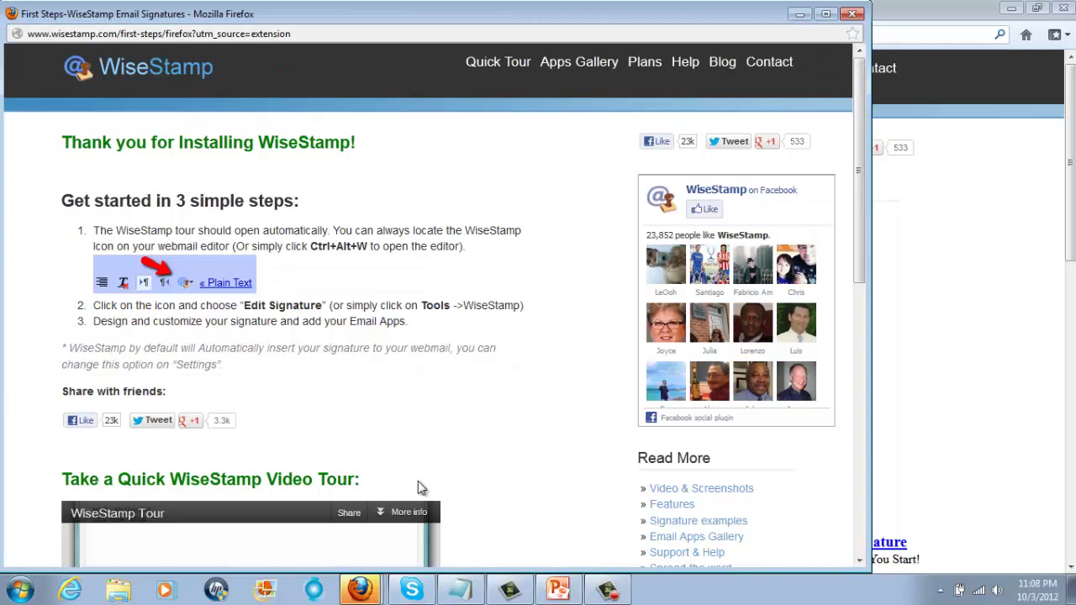
mouse_move(372, 598)
Open the signature editor with Ctrl+Alt+W and delete the old photo, tagline, and name/phone/website block.
key(ctrl+alt+w)
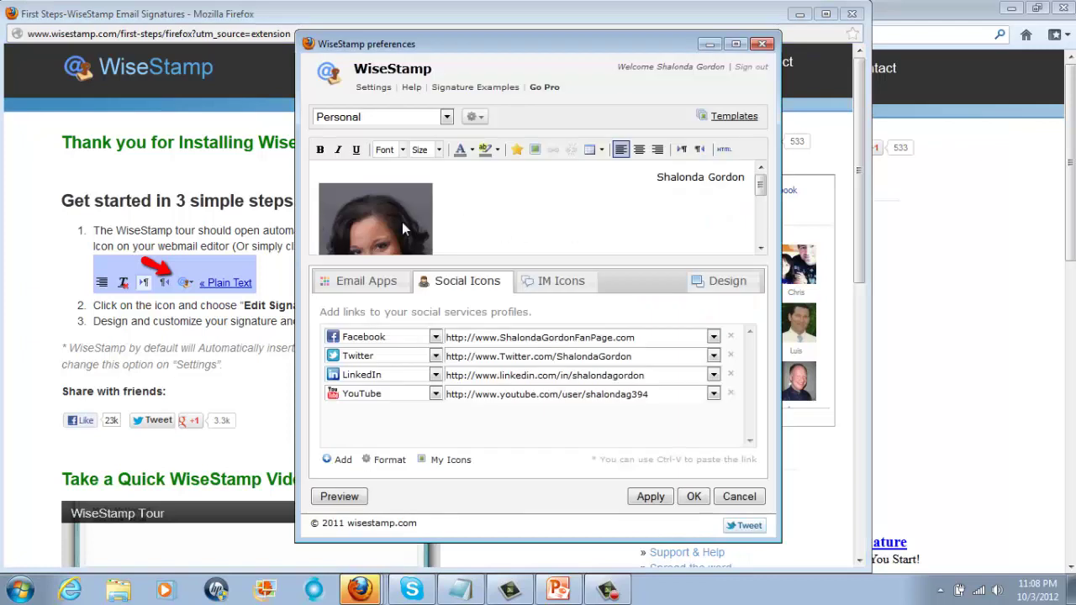
click(405, 228)
key(Delete)
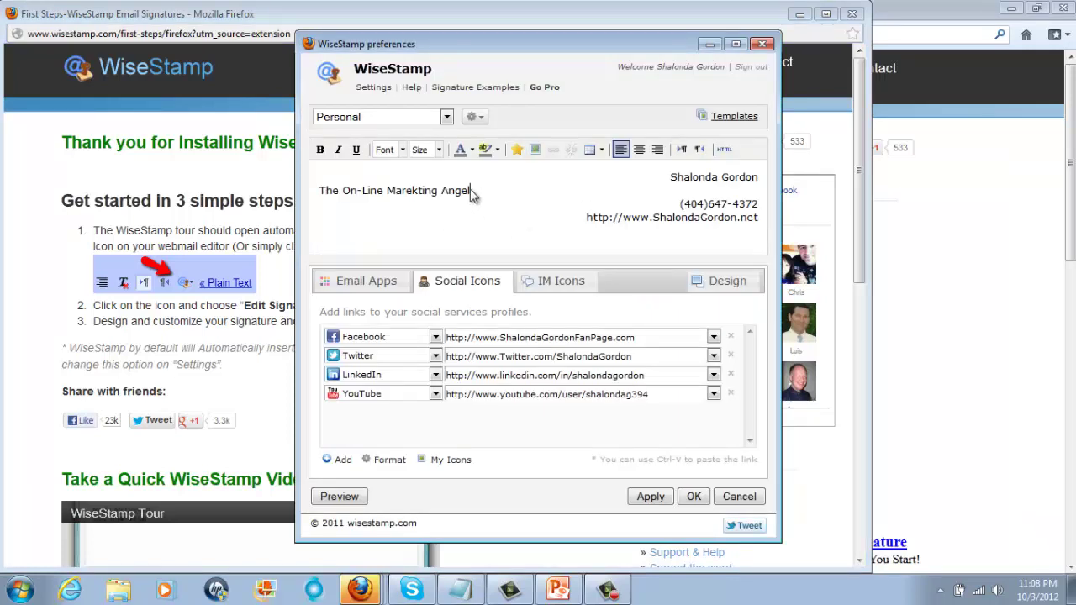
drag(456, 189, 252, 202)
key(Delete)
drag(670, 179, 767, 243)
key(Delete)
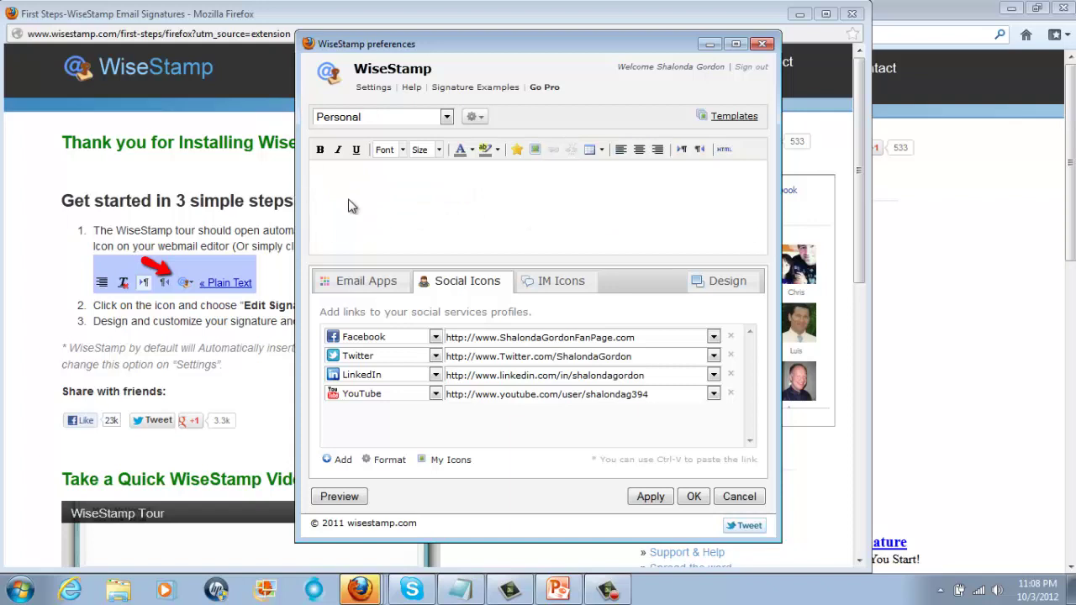
Check the Email Apps gallery and the social profile links, then place the cursor in the empty signature.
click(368, 283)
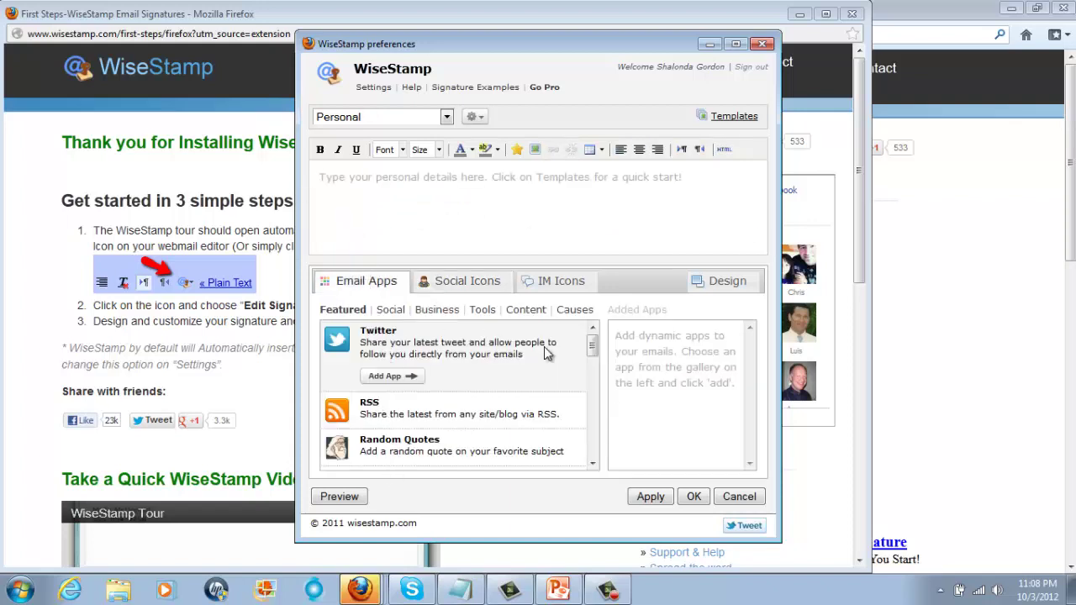
click(465, 283)
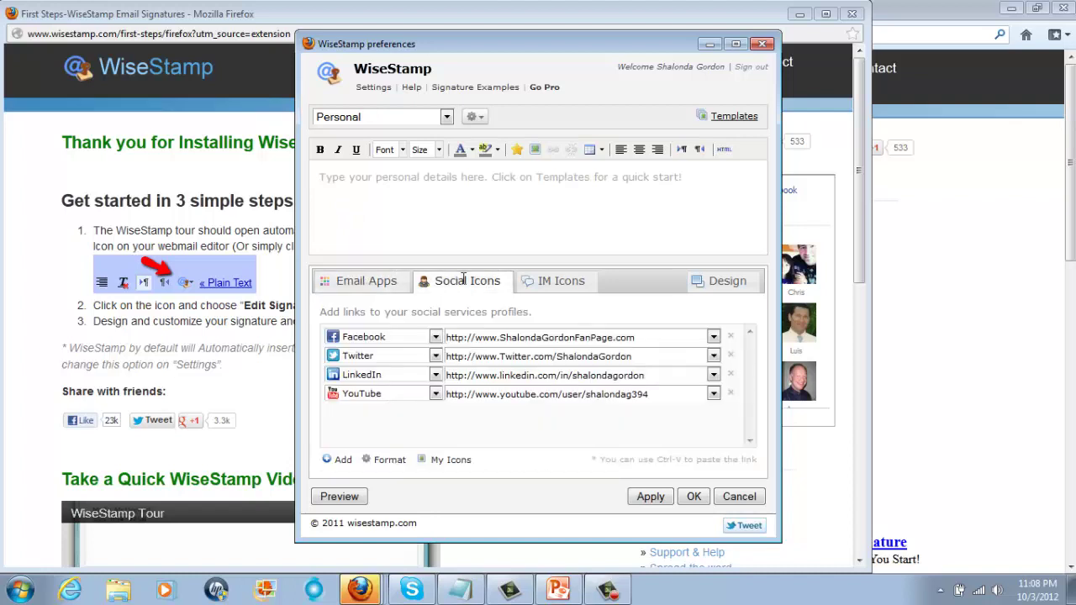
click(420, 206)
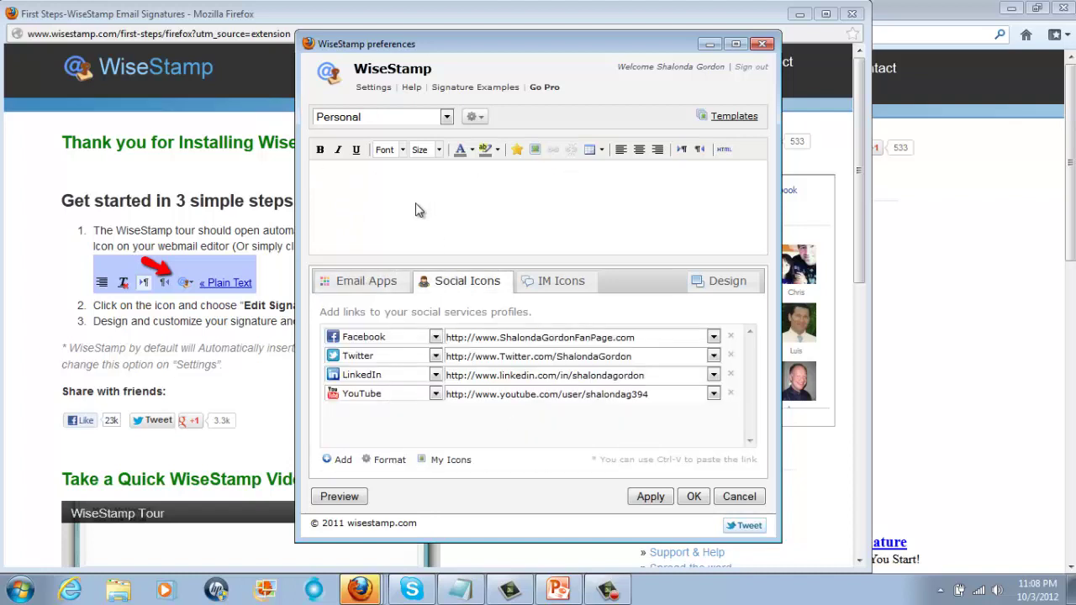
click(523, 110)
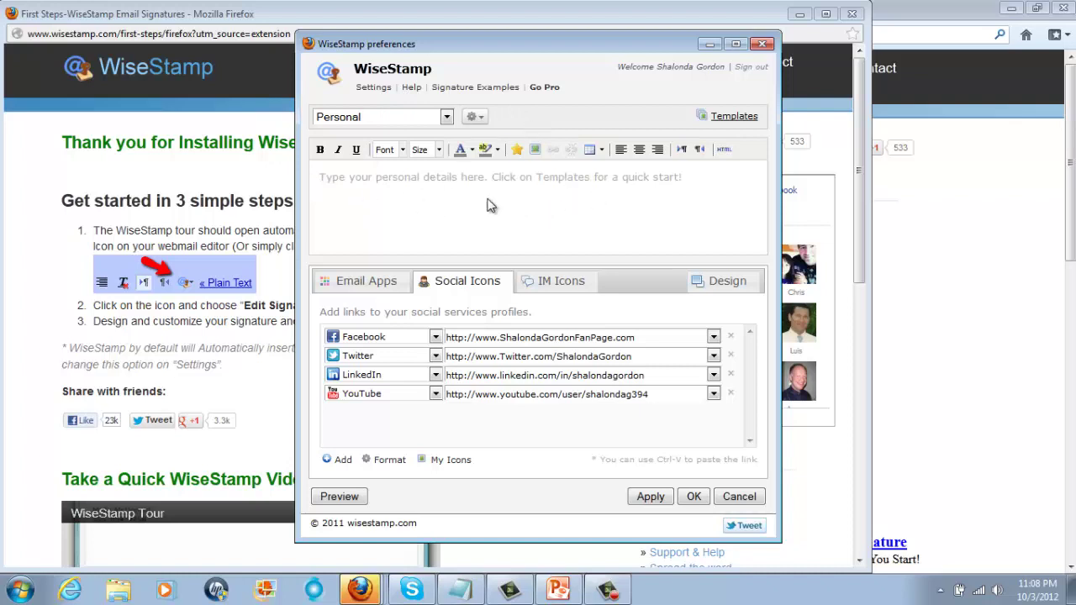
Apply the first Company logo template from the Templates Gallery to the signature.
click(731, 116)
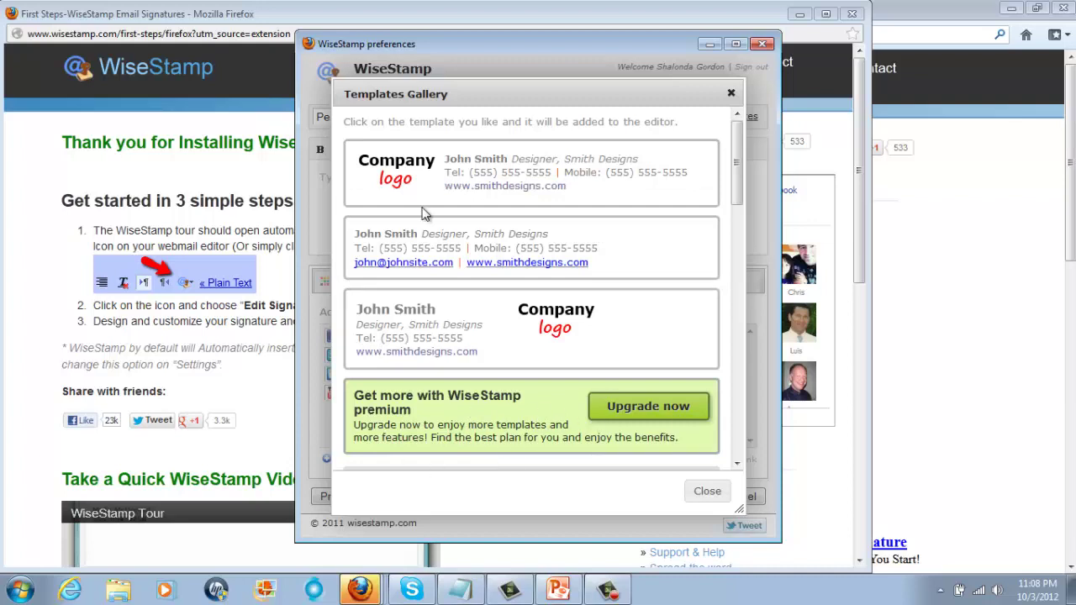
click(496, 198)
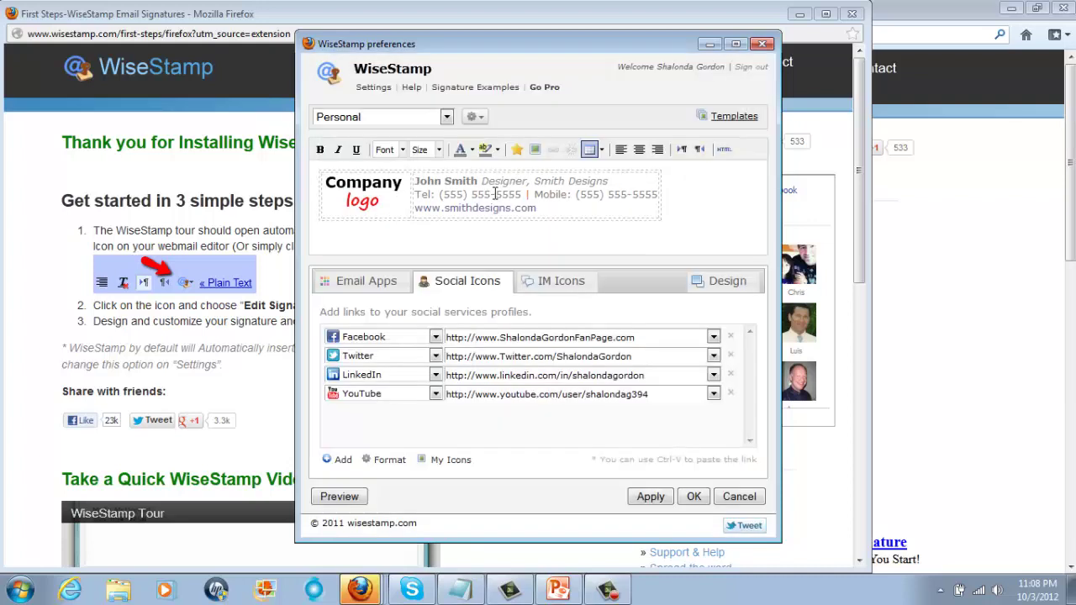
Replace the company logo with an uploaded headshot photo file.
click(365, 195)
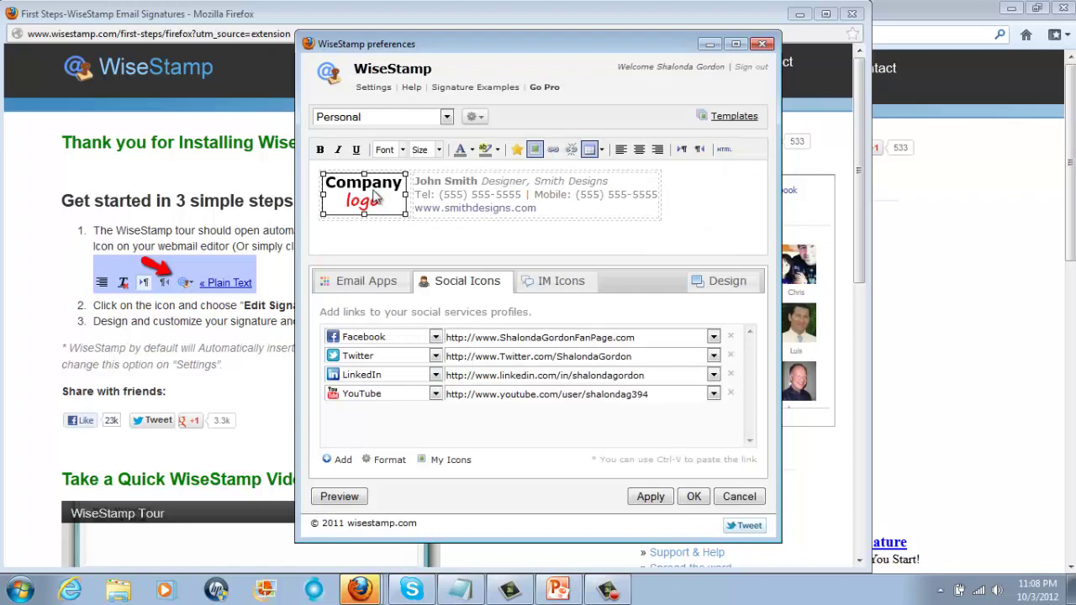
click(534, 149)
click(481, 245)
drag(1060, 181, 1058, 318)
click(1023, 274)
click(938, 547)
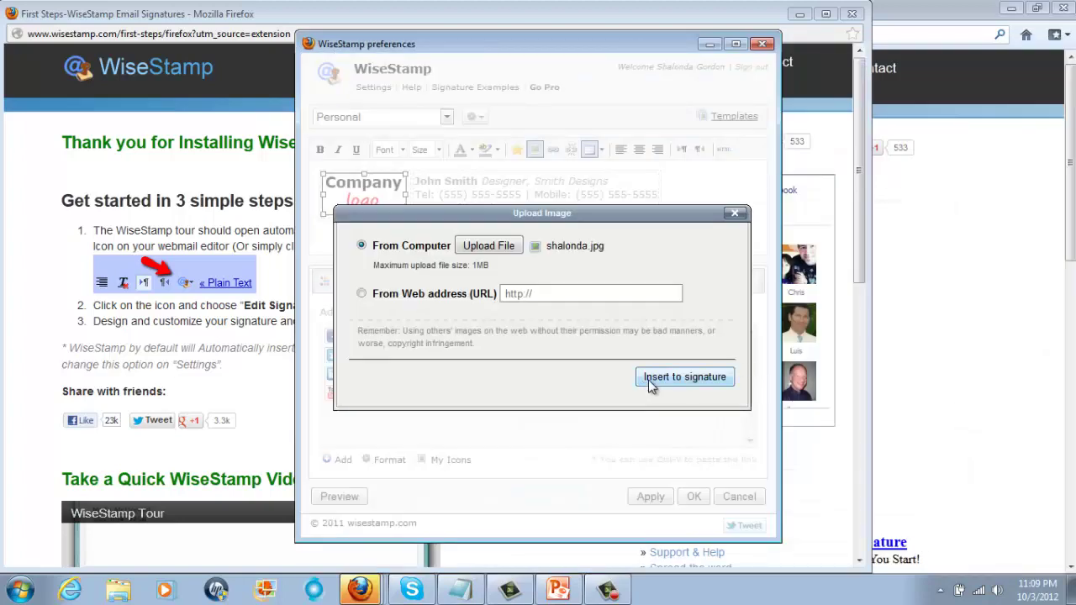
click(684, 377)
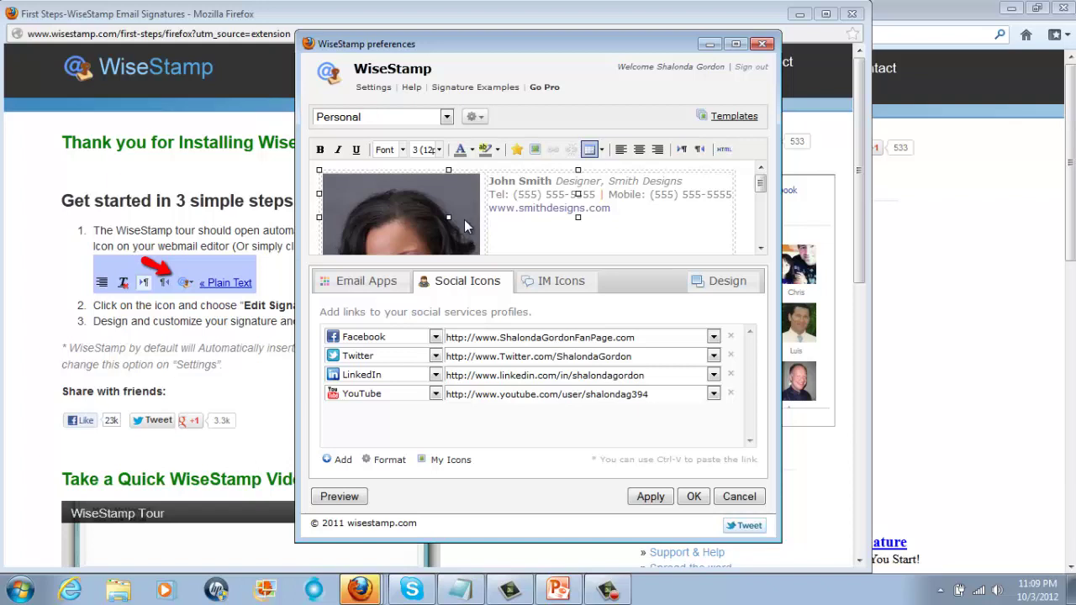
Resize the headshot smaller so it sits beside the signature text.
scroll(760, 245, down, 5)
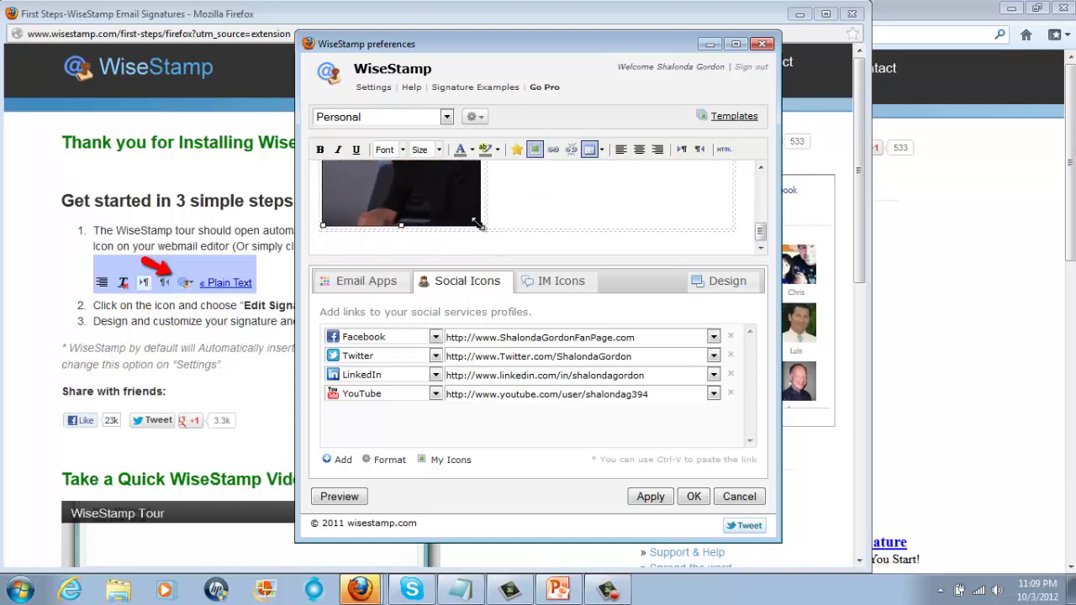
drag(480, 225, 443, 177)
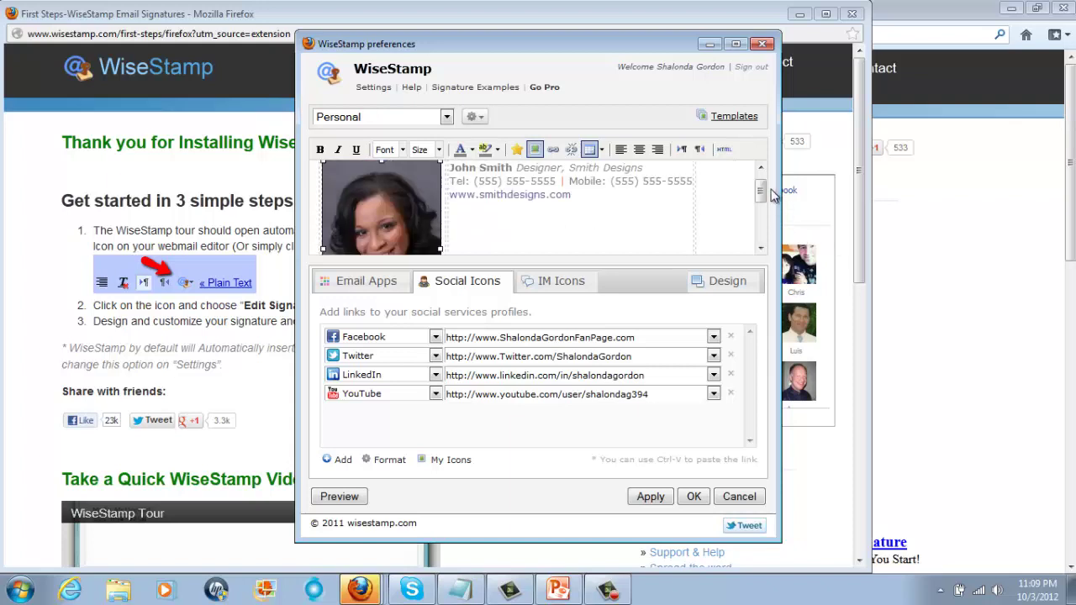
drag(762, 193, 762, 221)
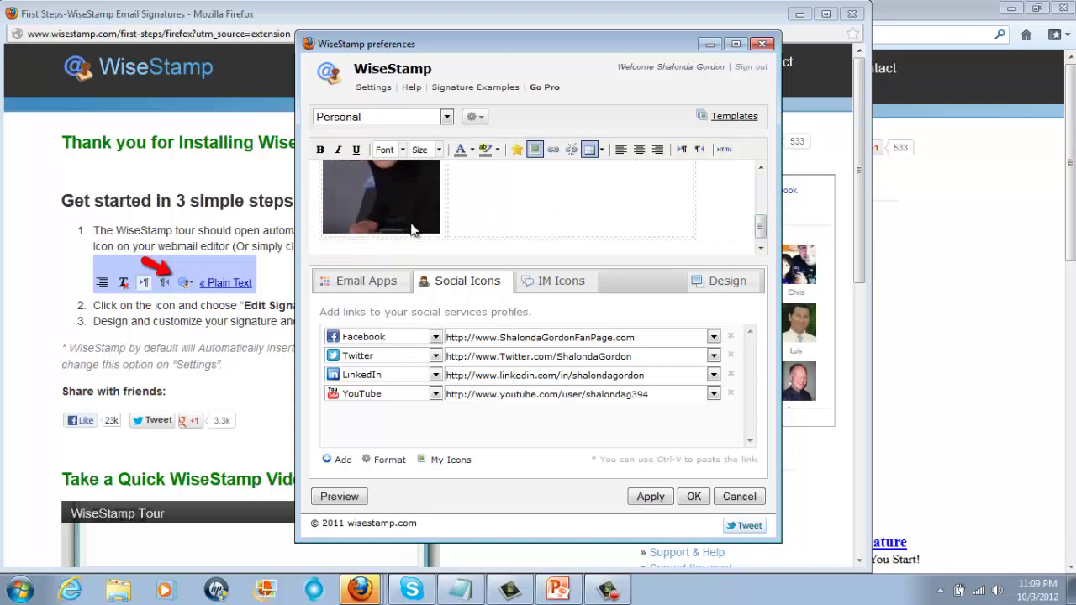
drag(432, 232, 400, 187)
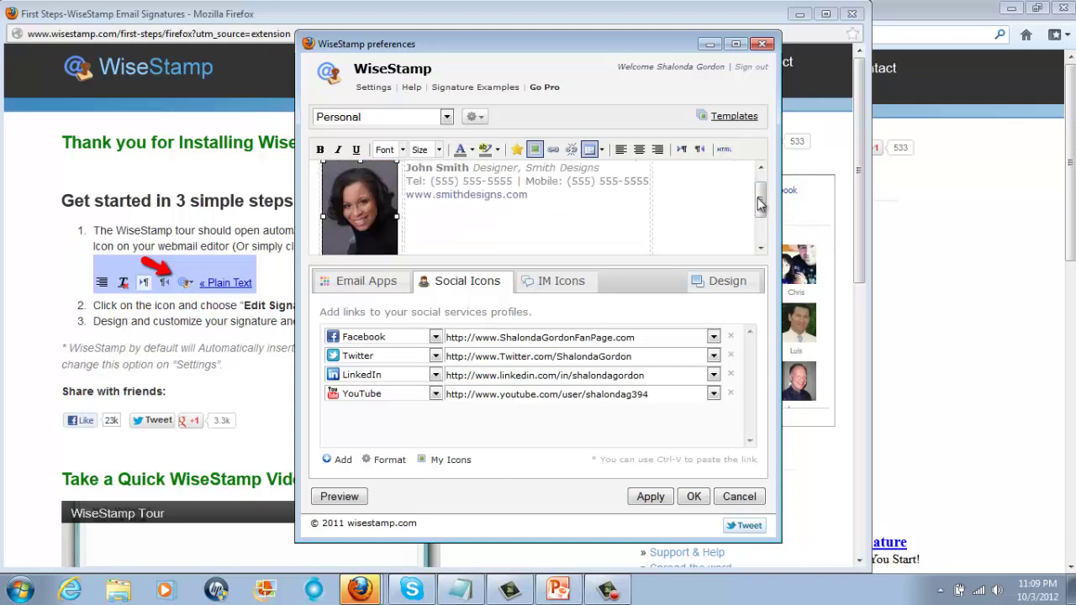
drag(749, 204, 777, 197)
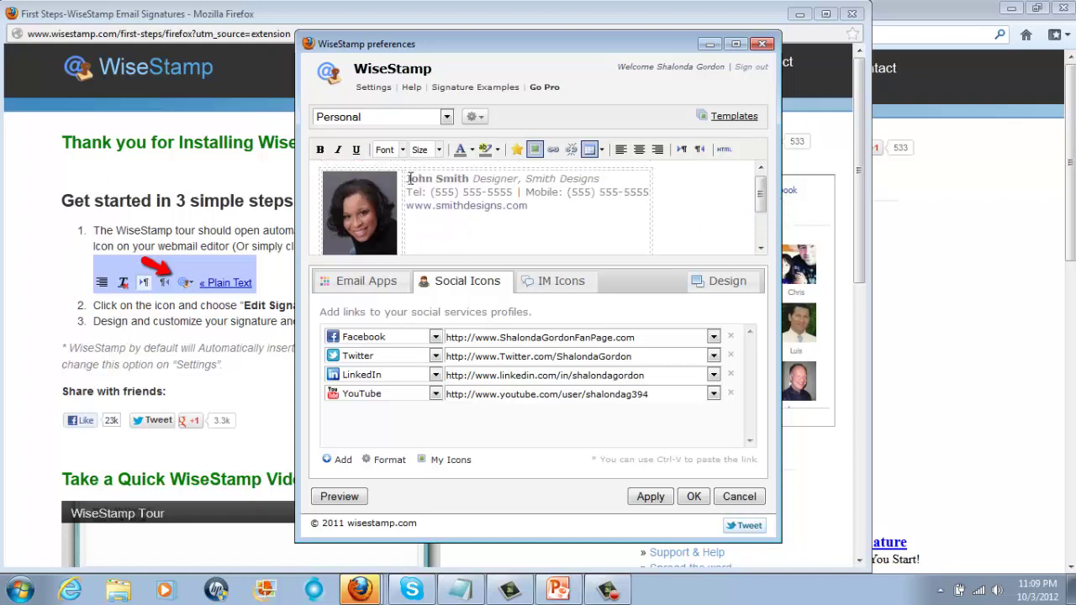
Replace the placeholder name with the signer's full name, fixing the surname typos.
click(408, 179)
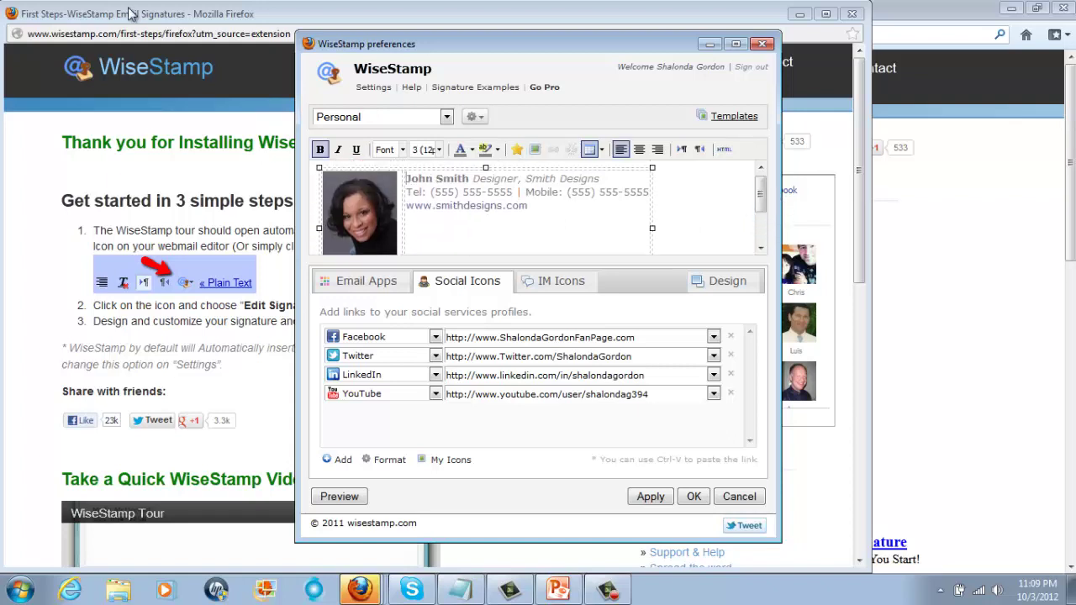
text(Shalonda gordon)
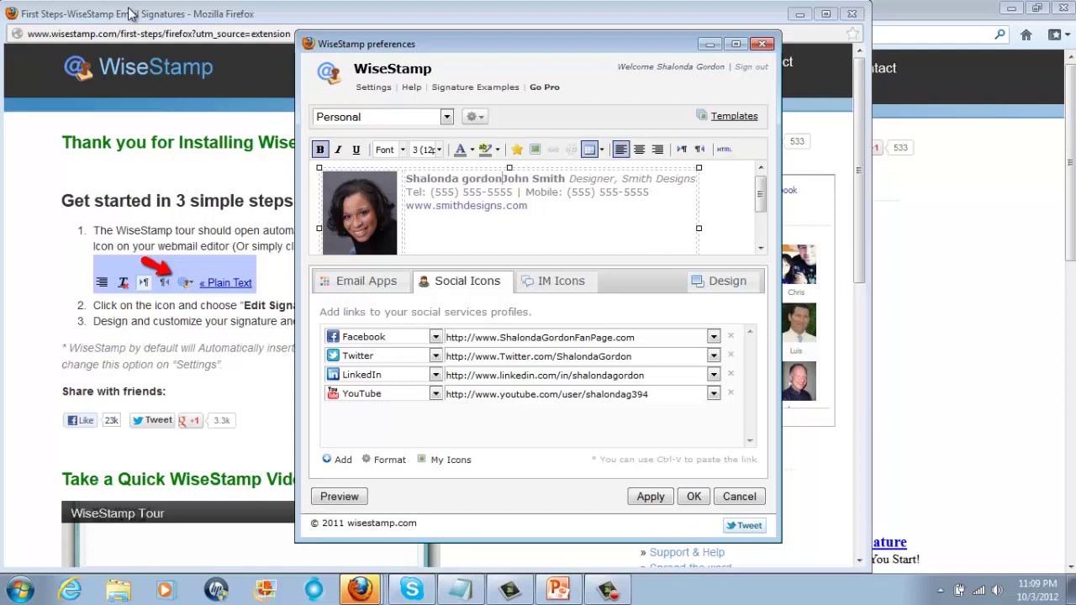
key(BackSpace)
key(BackSpace)
key(BackSpace)
text(Gordon)
key(Delete)
key(Delete)
key(Delete)
key(Delete)
key(Delete)
key(Delete)
key(Delete)
key(Delete)
key(Delete)
key(Delete)
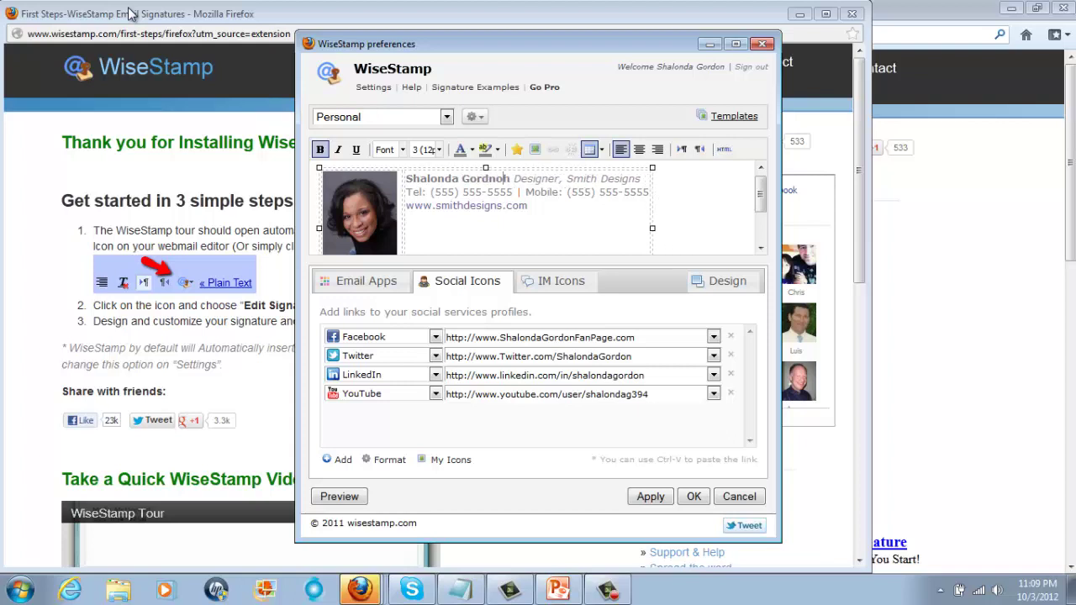
key(BackSpace)
key(BackSpace)
text(on)
Replace the sample title with 'The On-Line Marketing Angel' and remove the extra blank line.
key(Right)
key(Right)
key(Right)
key(Right)
key(Right)
key(Right)
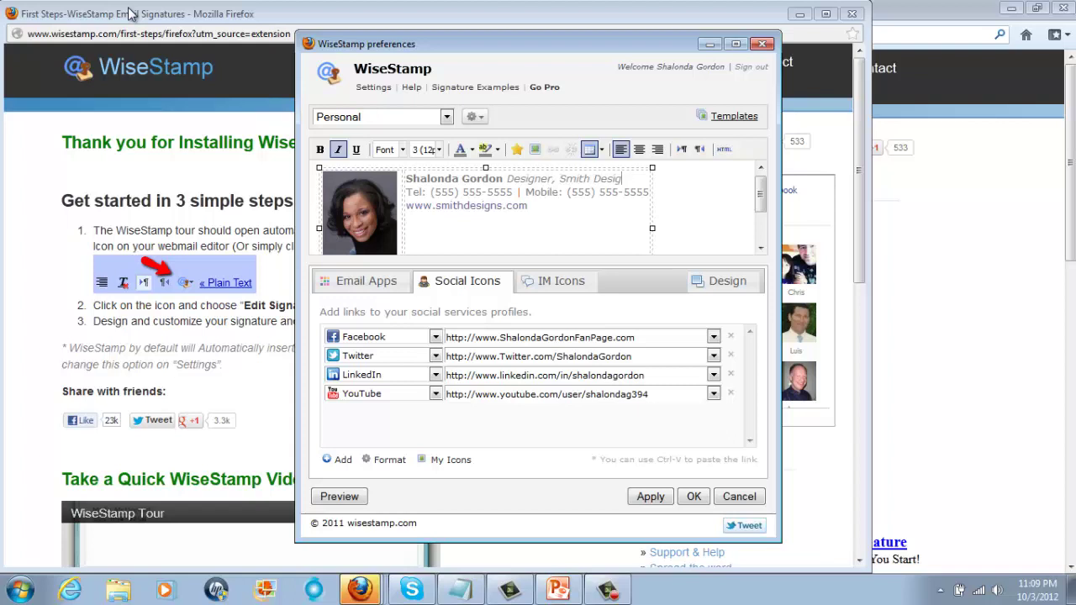
key(BackSpace)
key(BackSpace)
key(BackSpace)
key(BackSpace)
key(BackSpace)
key(BackSpace)
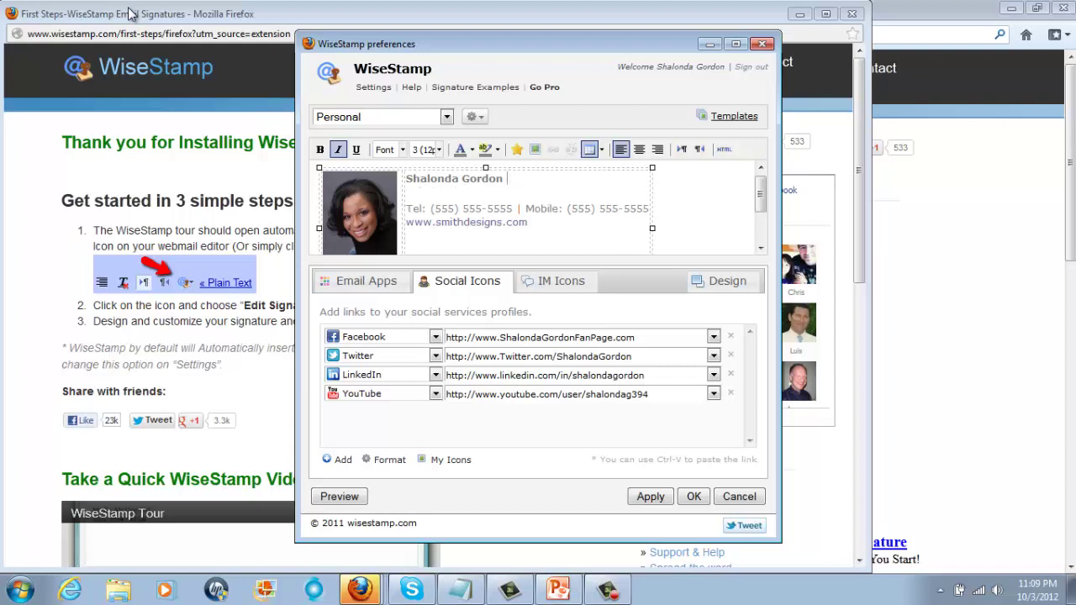
text(The On-)
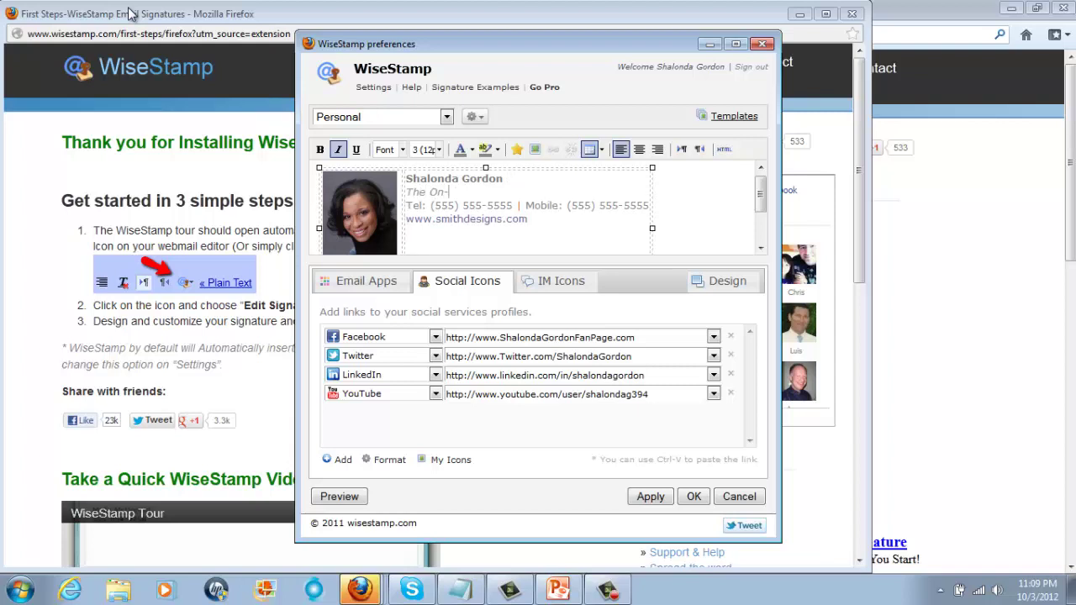
text(Line Marketing Angel)
key(Return)
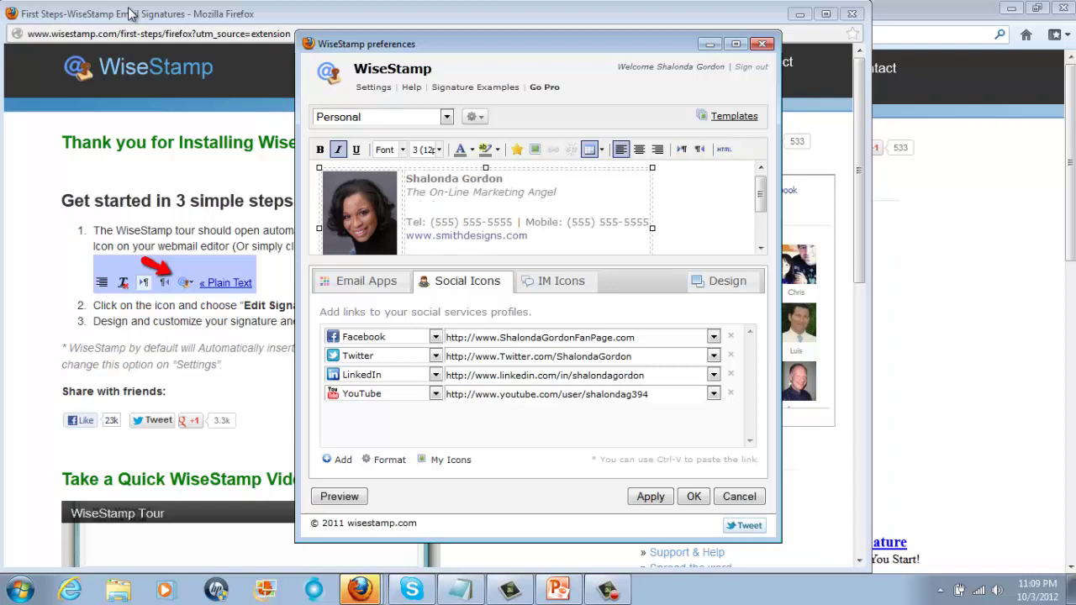
key(BackSpace)
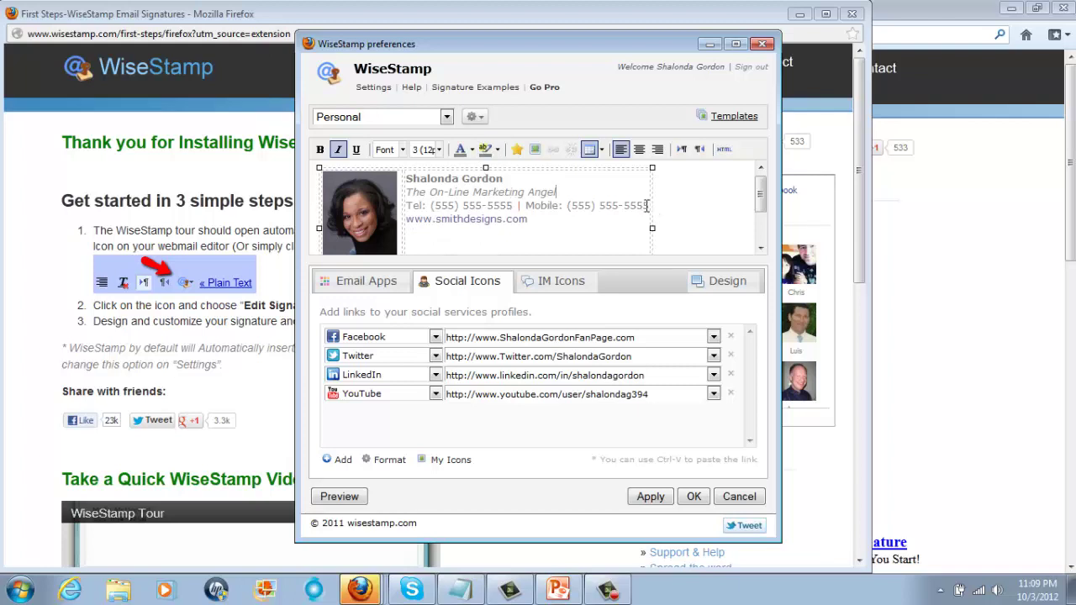
Delete the Mobile number, enter the signer's own telephone number, and remove the blank line above the website.
drag(650, 205, 519, 206)
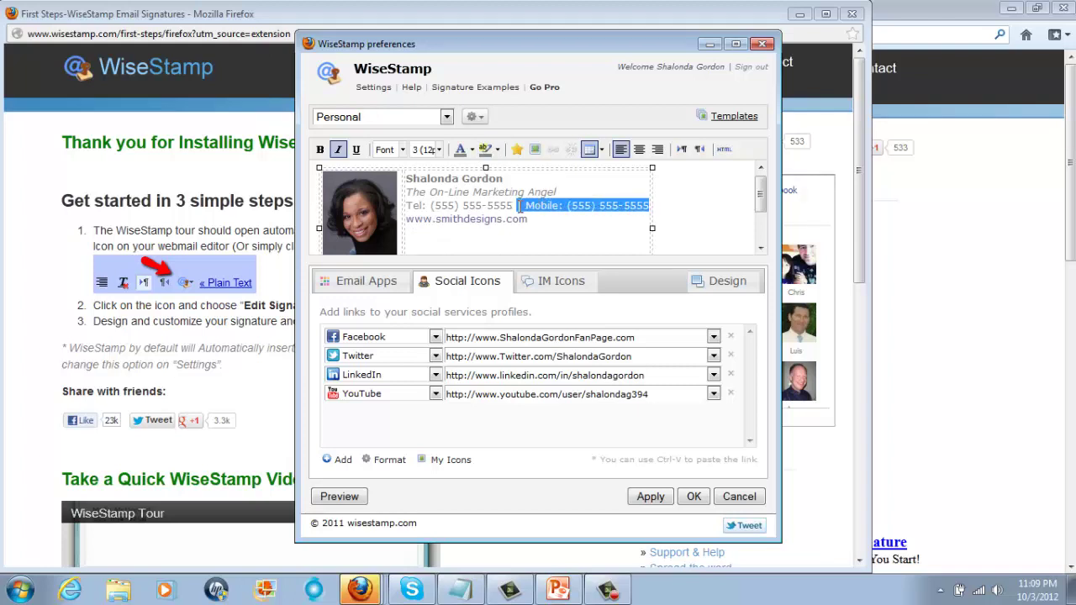
key(Delete)
click(453, 205)
key(BackSpace)
key(BackSpace)
key(BackSpace)
text(404)
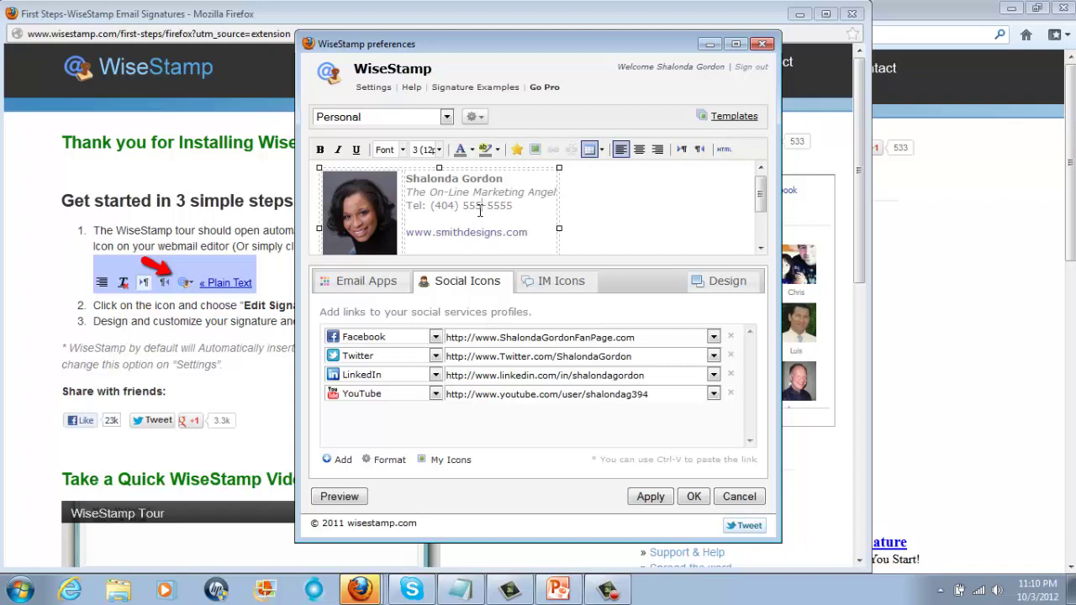
key(BackSpace)
key(BackSpace)
text(647)
key(Delete)
Overwrite smithdesigns.com with the signer's own .net domain in the website line.
drag(530, 219, 439, 223)
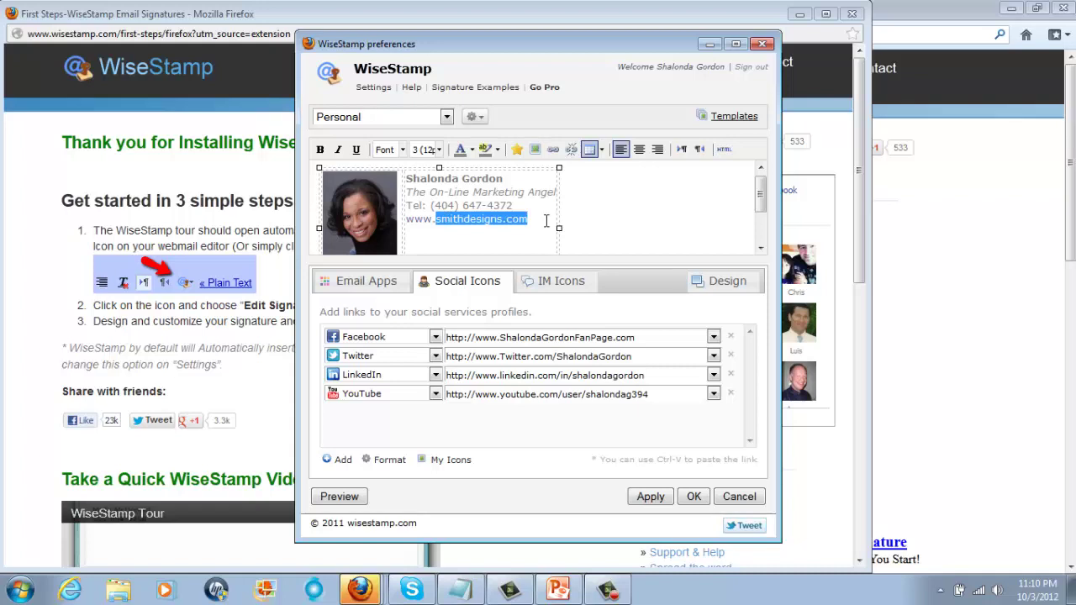
text(Shalonda)
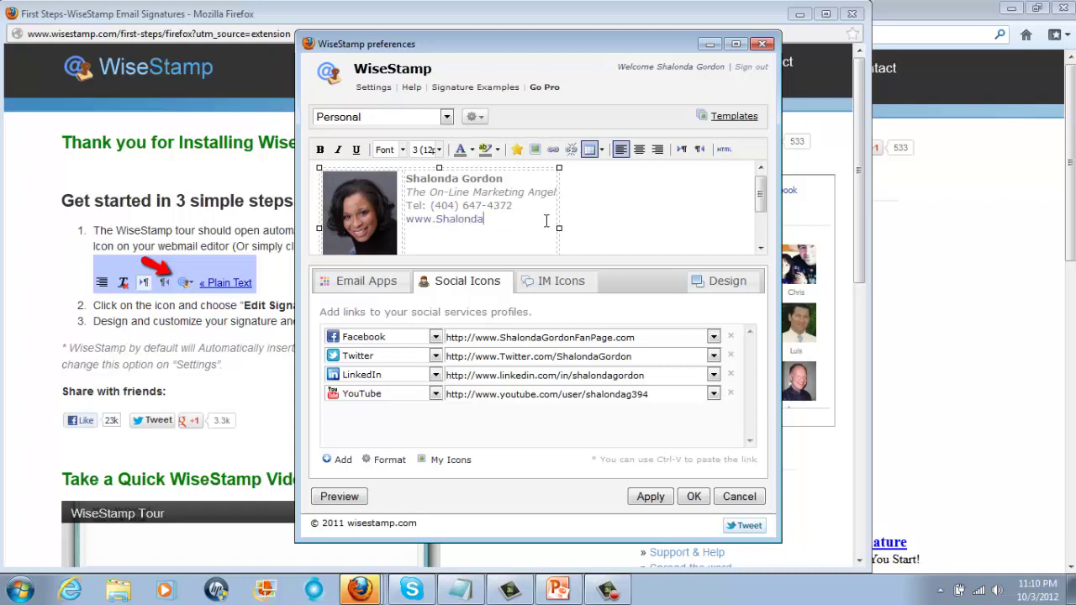
text(Gordon.net)
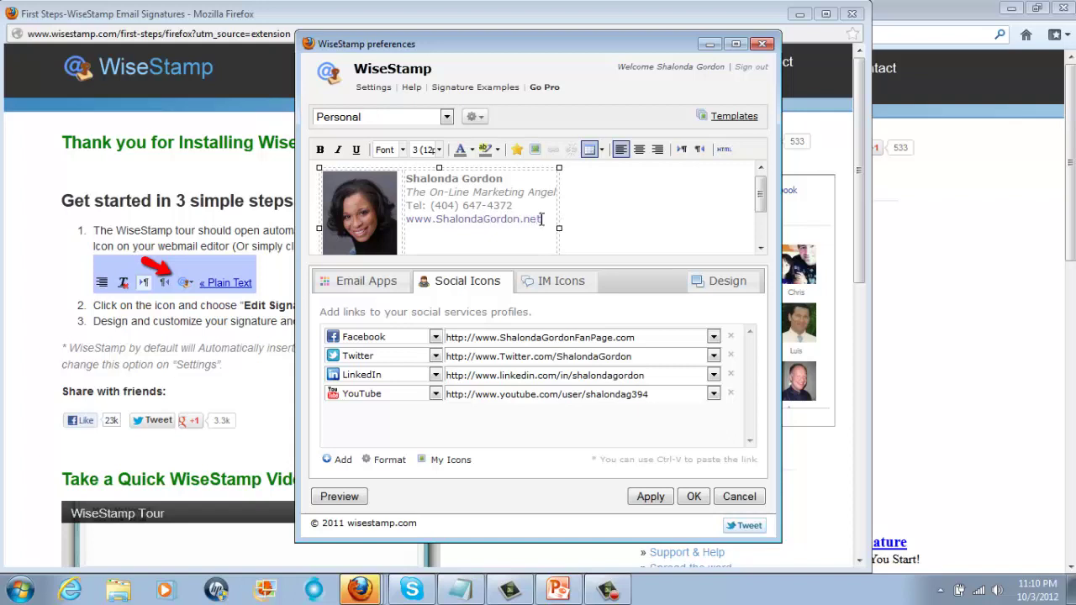
drag(541, 219, 406, 220)
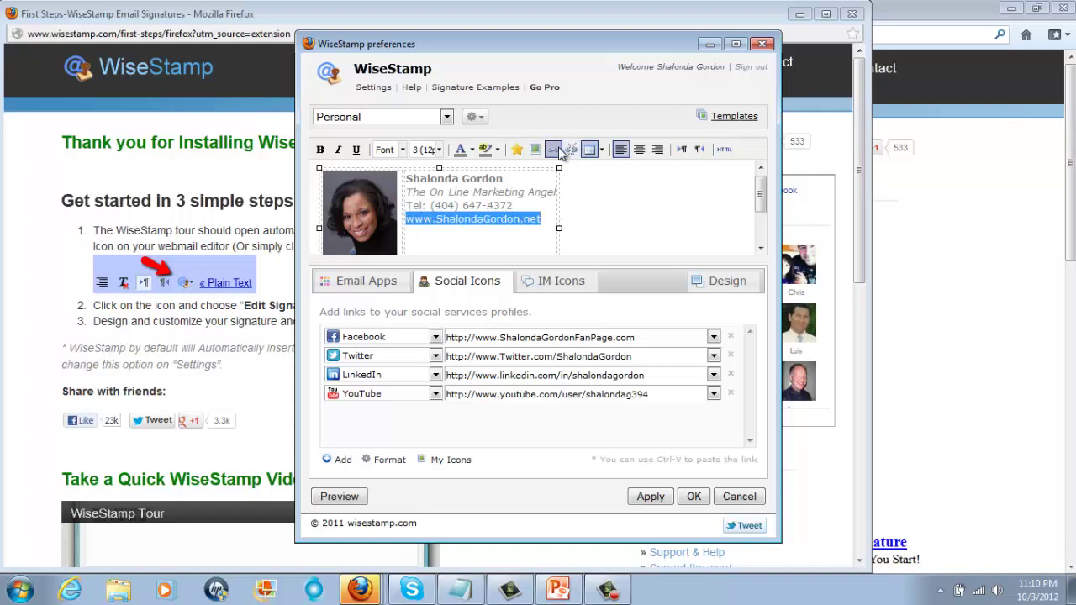
click(559, 150)
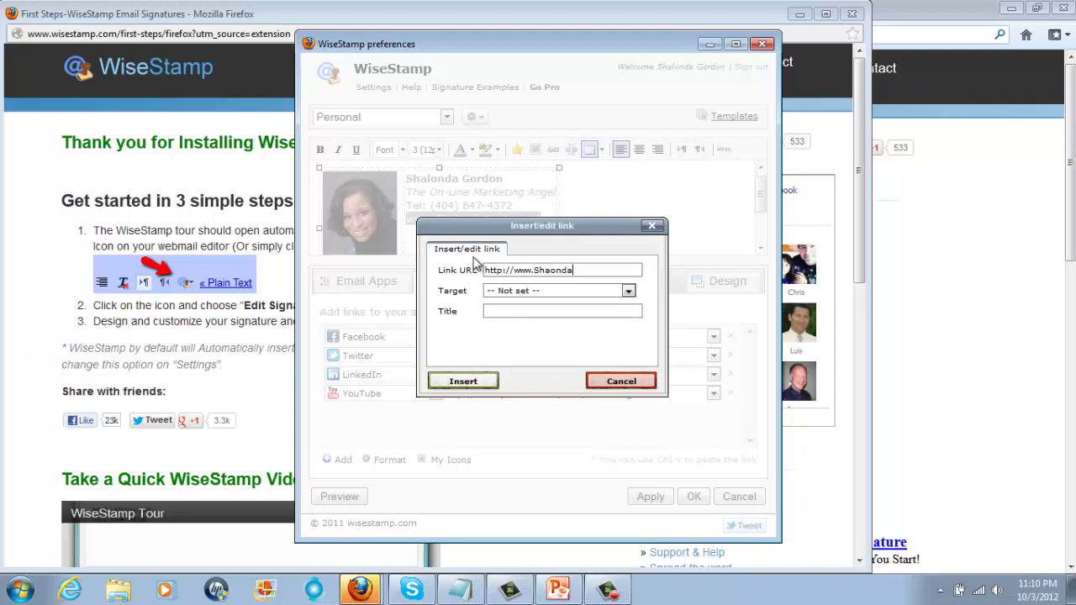
text(ordon.net)
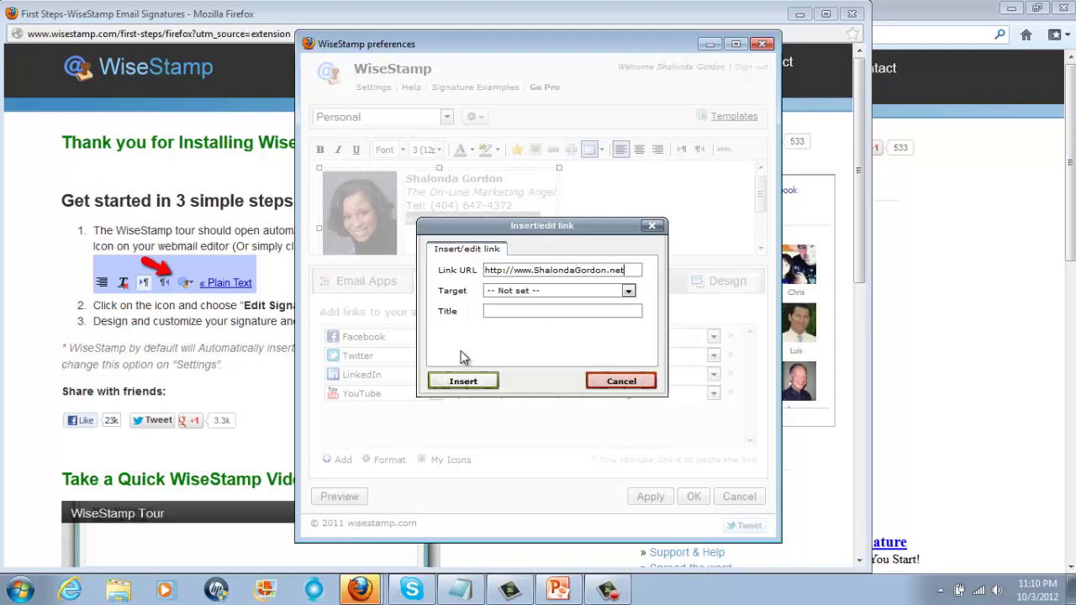
click(465, 381)
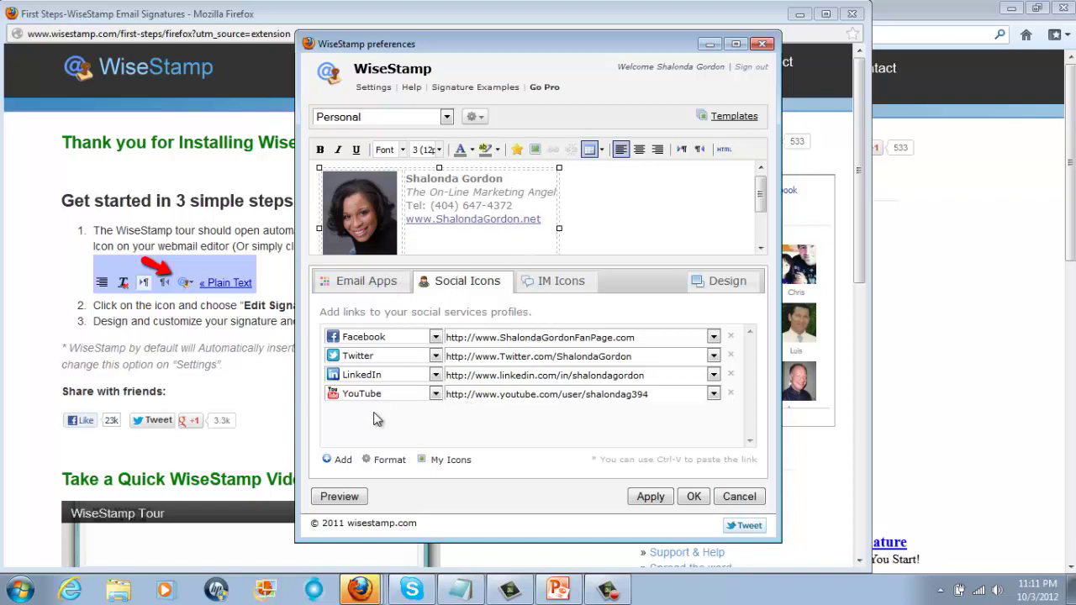
click(328, 459)
click(432, 413)
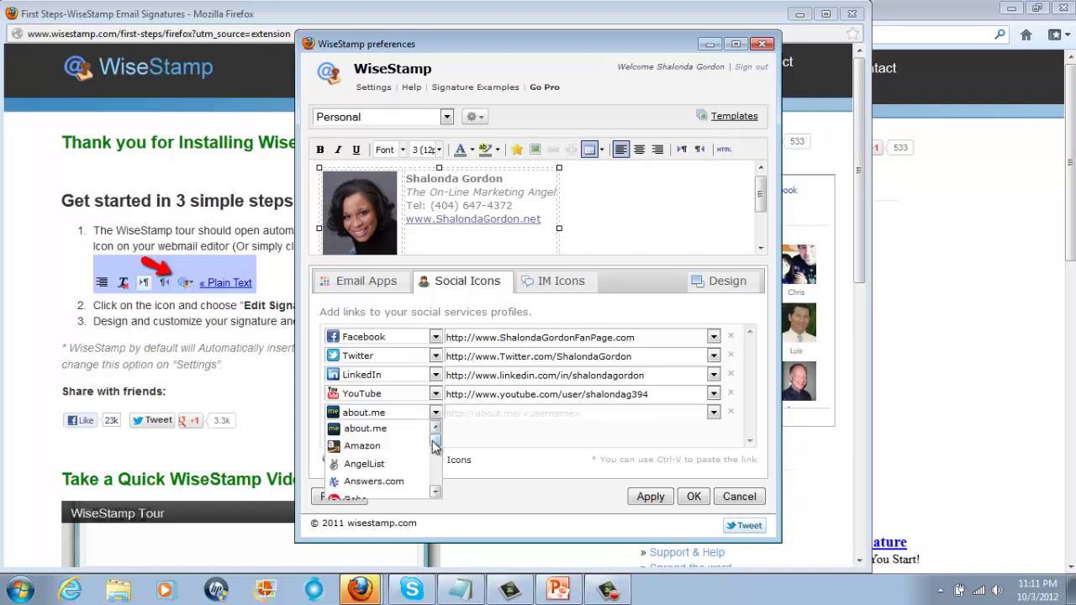
drag(434, 431, 435, 466)
click(730, 411)
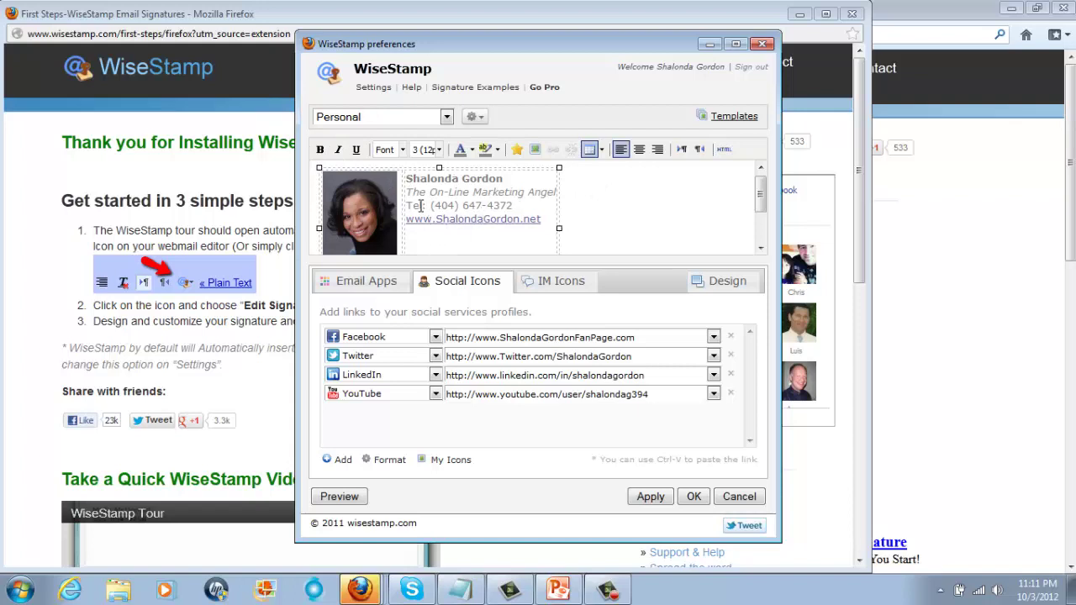
Color the signer's name green.
drag(407, 179, 504, 180)
click(473, 149)
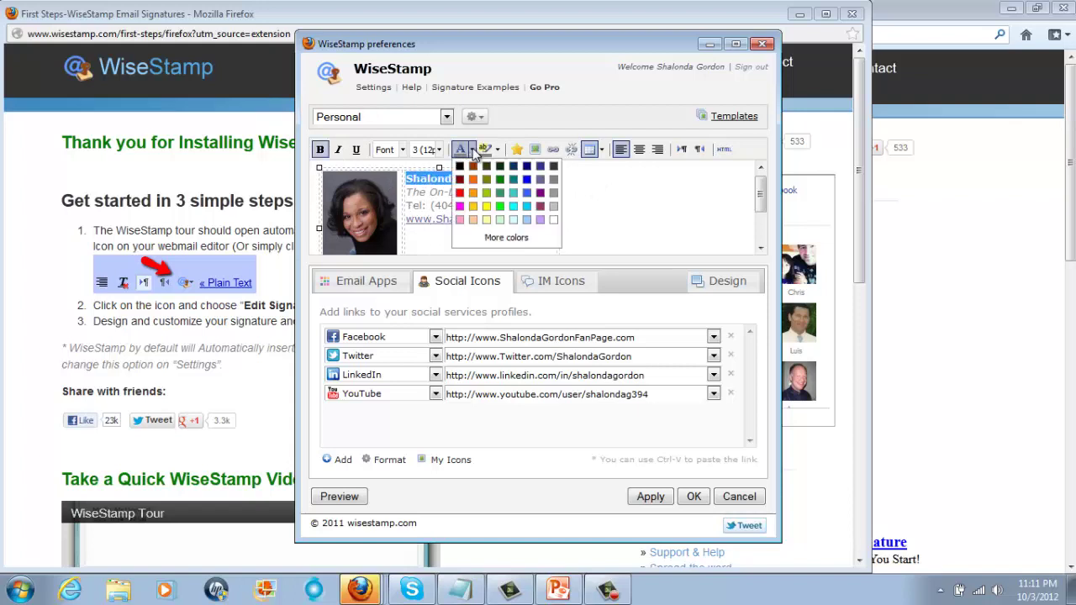
click(501, 192)
click(626, 195)
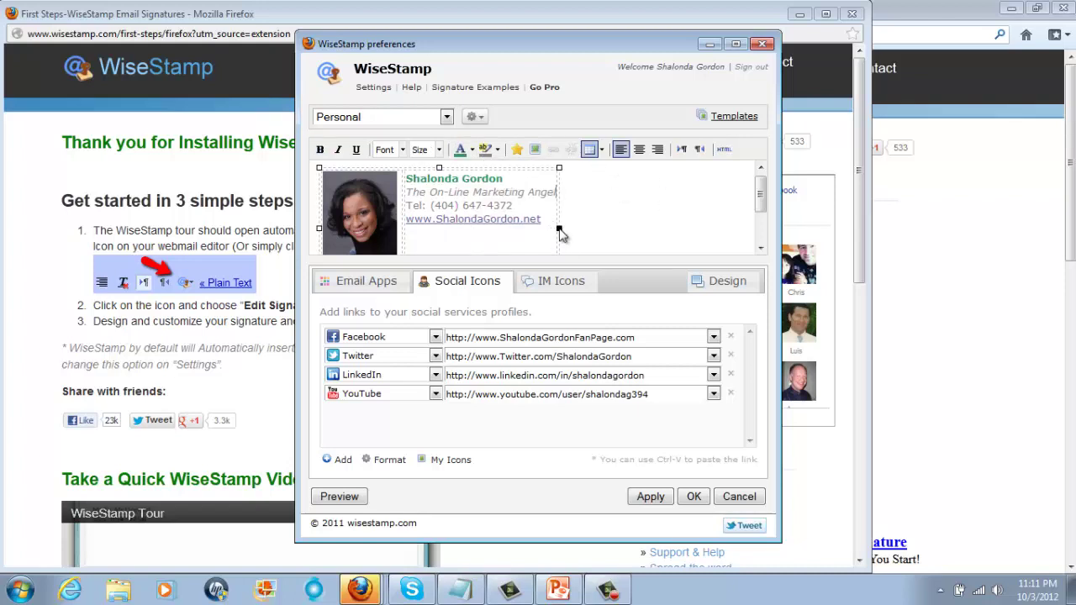
Widen the signature block, then apply and save the signature with OK.
mouse_move(558, 228)
mouse_down()
mouse_move(600, 229)
mouse_move(577, 229)
mouse_up()
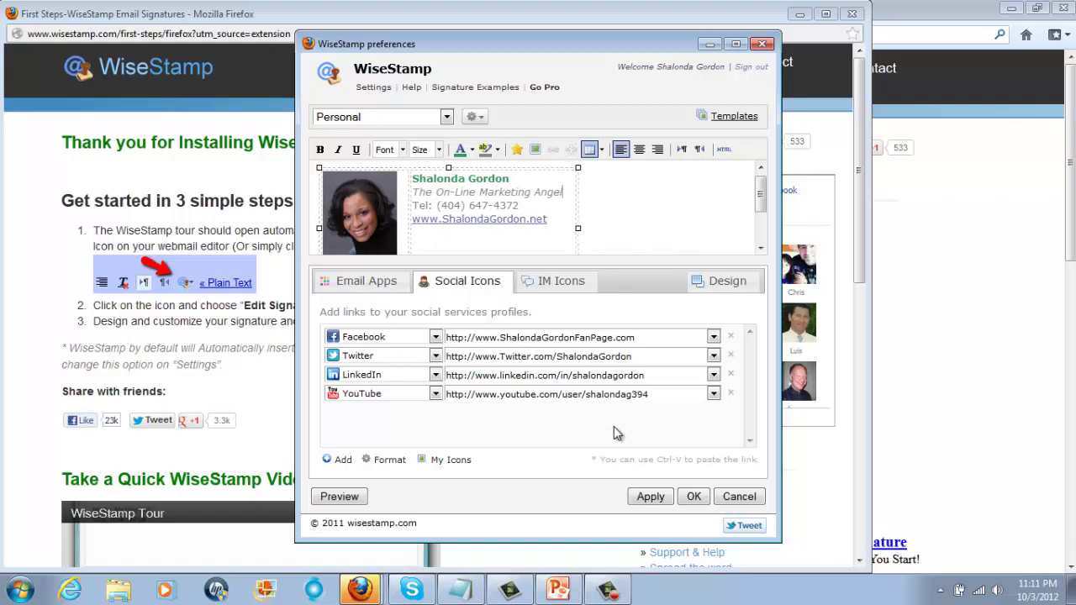
click(654, 497)
click(694, 497)
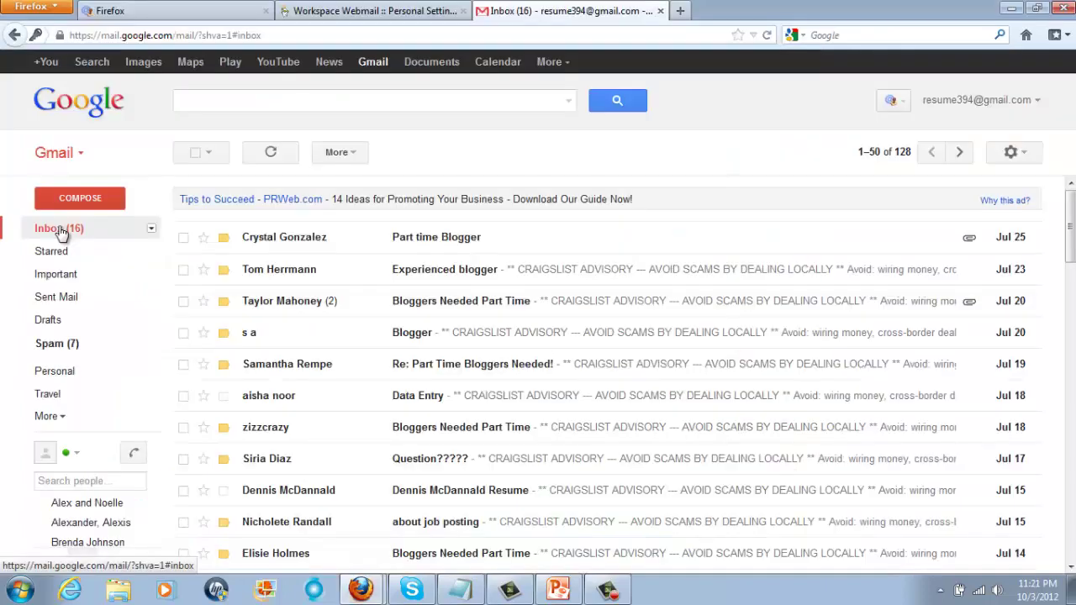
Compose a new Gmail message that opens with the WiseStamp signature, headshot and social icons.
click(55, 202)
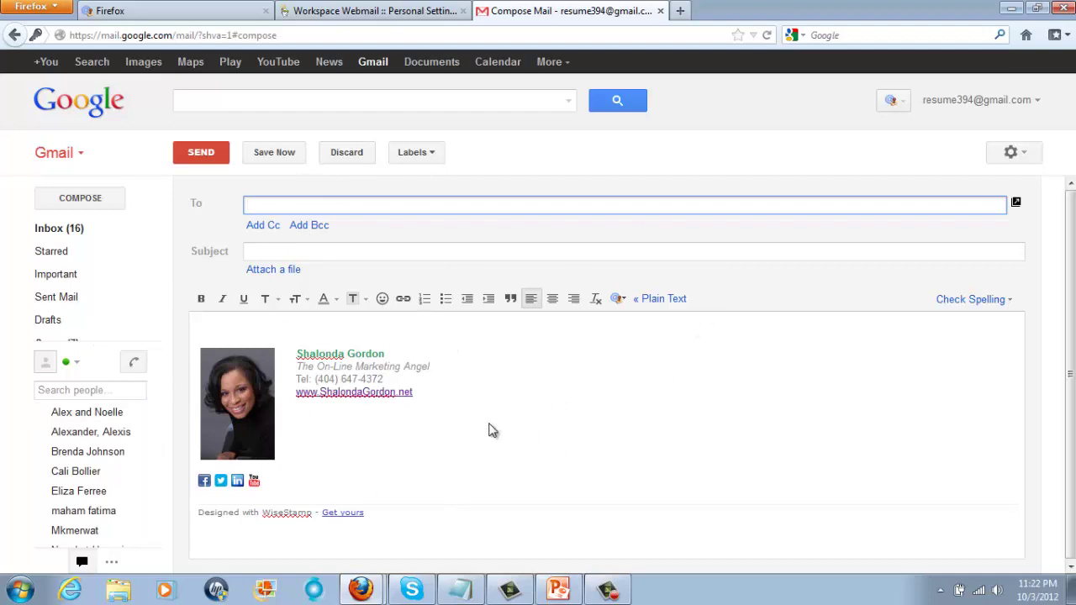
click(621, 300)
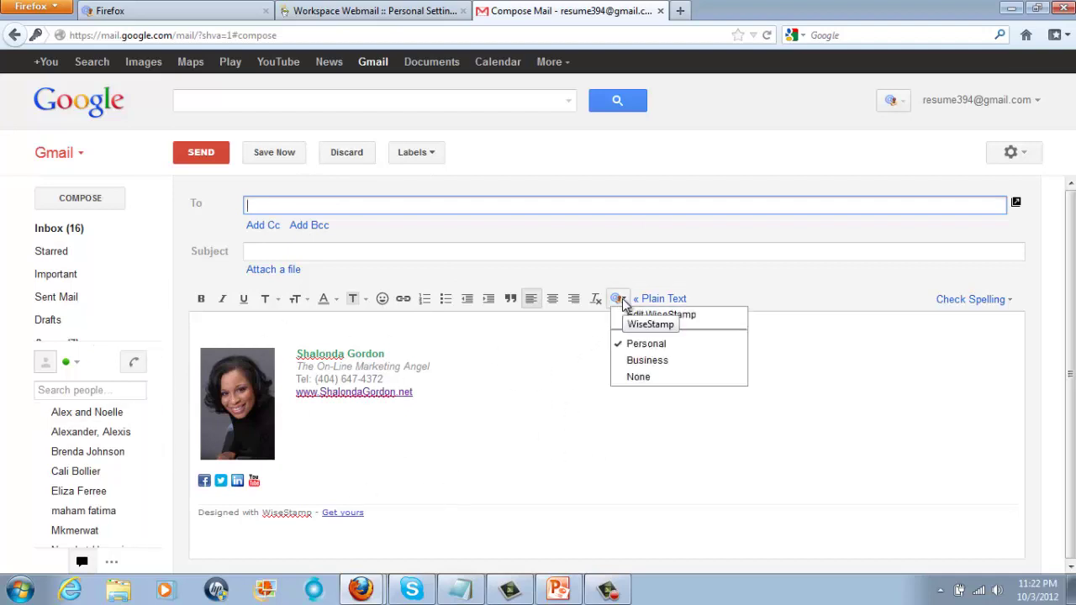
click(633, 366)
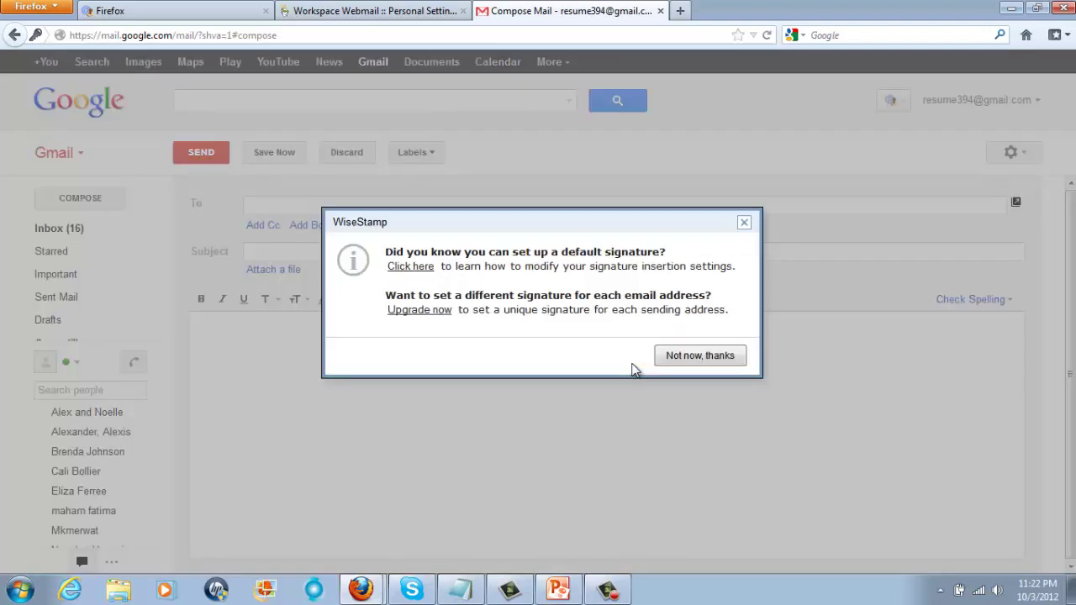
click(685, 362)
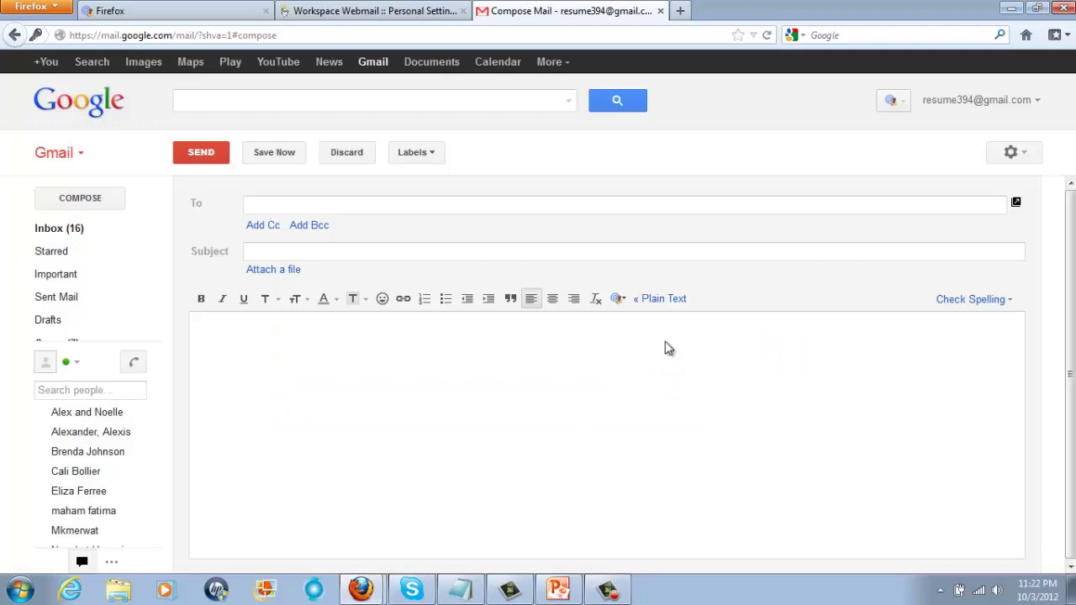
click(621, 298)
click(637, 378)
click(622, 299)
click(619, 343)
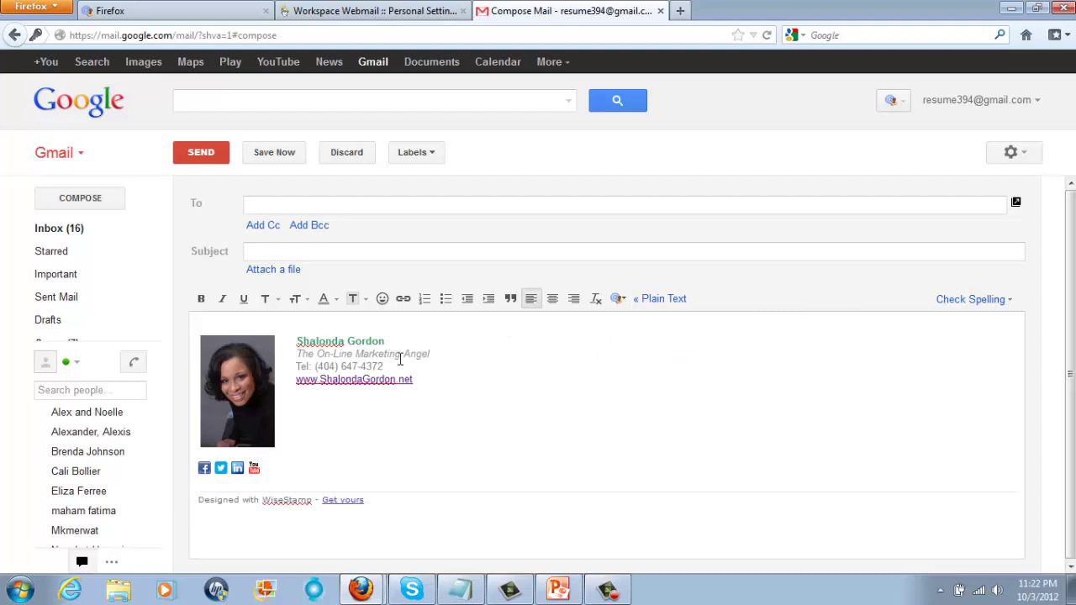
click(205, 468)
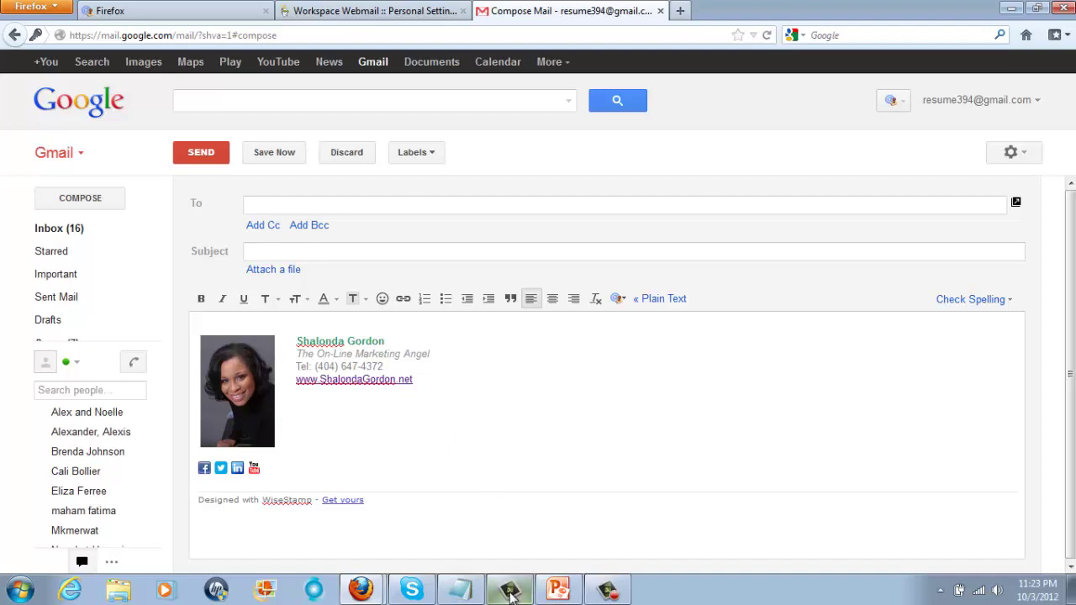
mouse_move(511, 593)
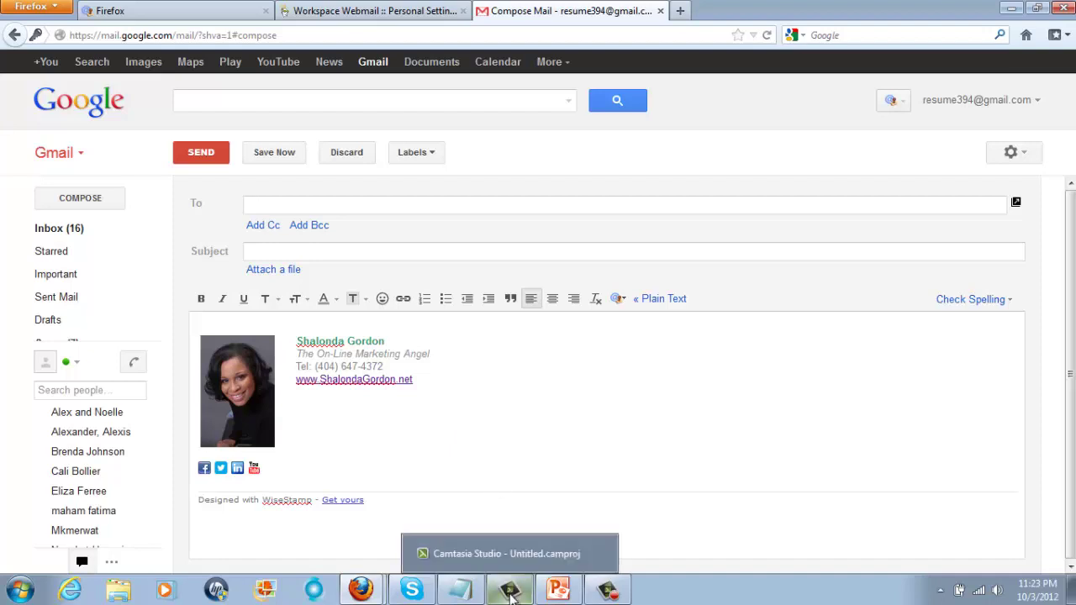